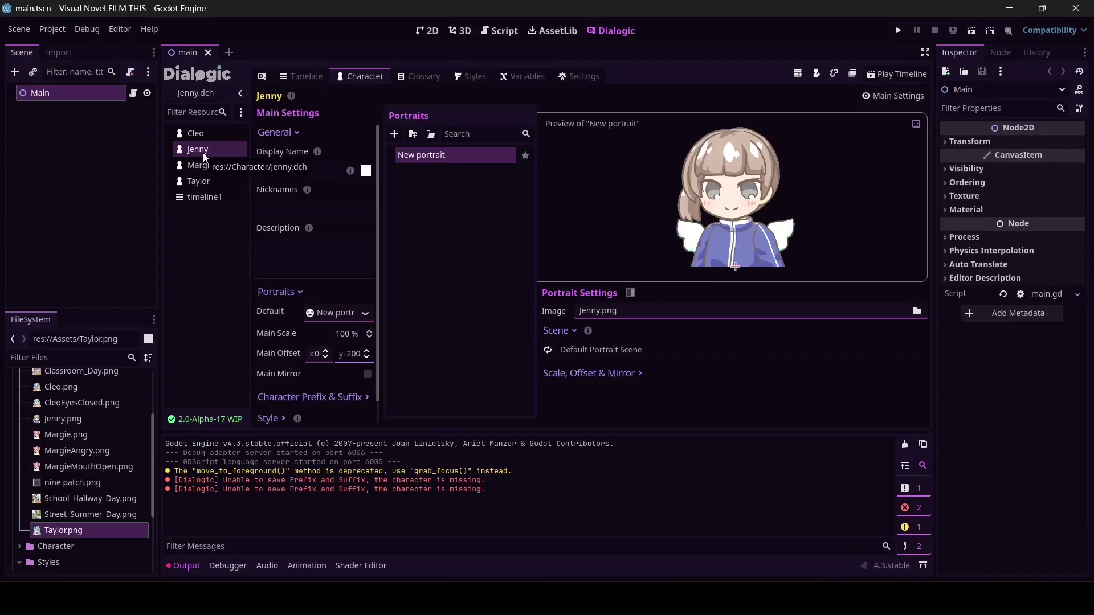
Review Taylor's and Jenny's character settings, then open timeline1
{"action": "left_click", "coordinate": [202, 183]}
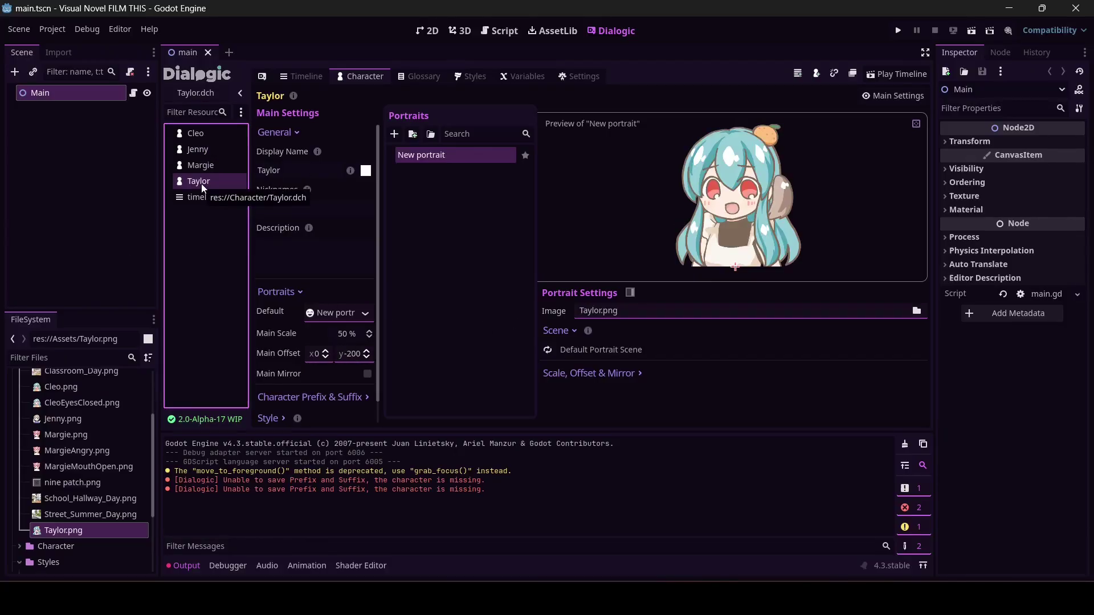
{"action": "left_click", "coordinate": [211, 148]}
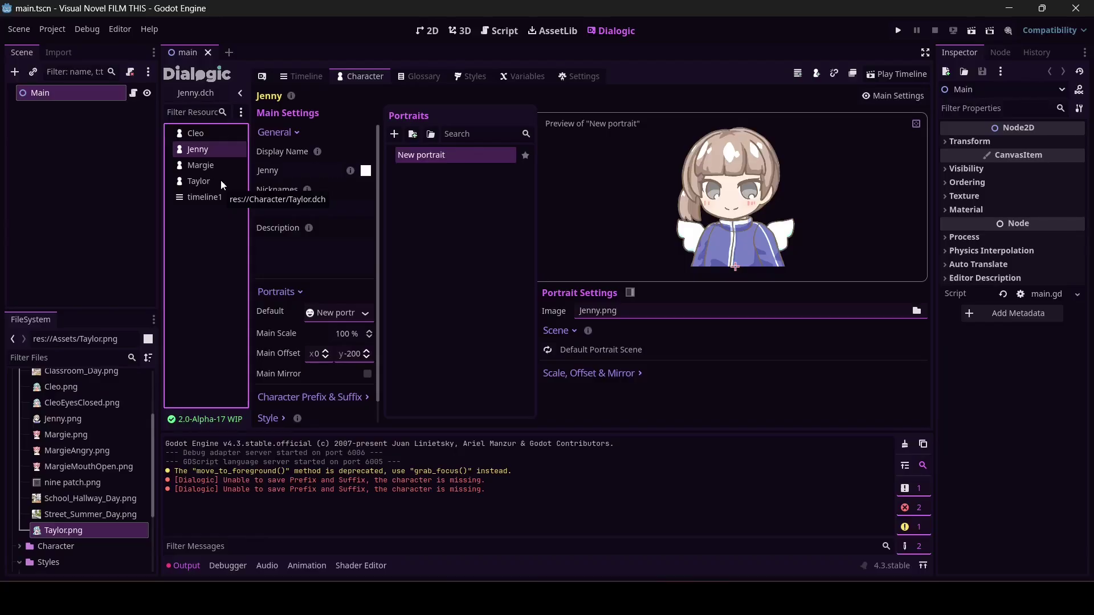
{"action": "left_click", "coordinate": [283, 80]}
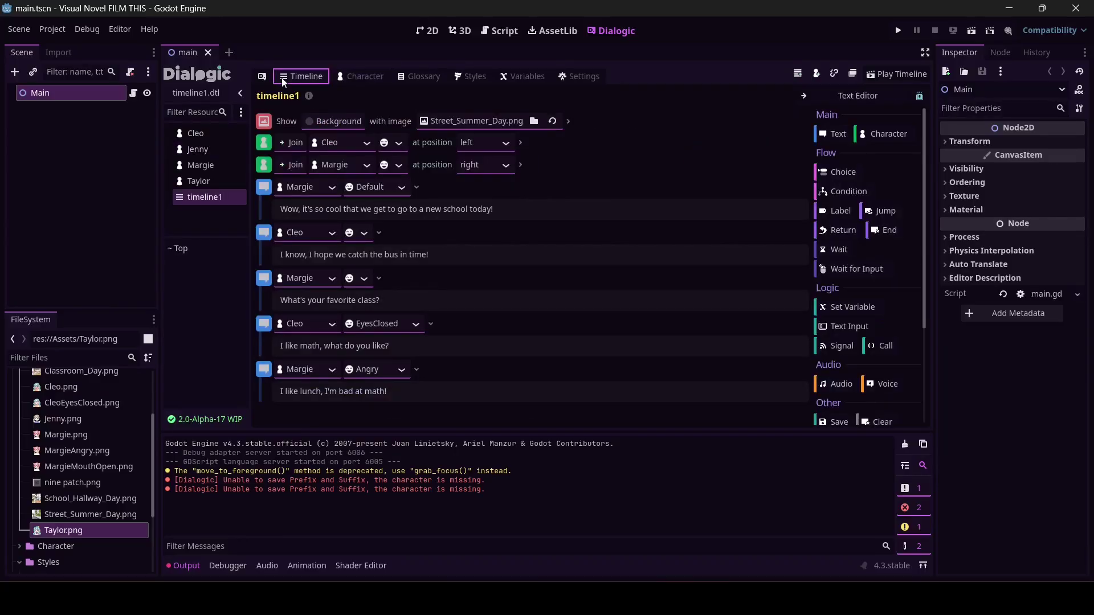
Delete Margie's Angry line, Cleo's EyesClosed line, Margie's favorite-class question and Cleo's bus line
{"action": "right_click", "coordinate": [272, 377]}
{"action": "left_click", "coordinate": [295, 502]}
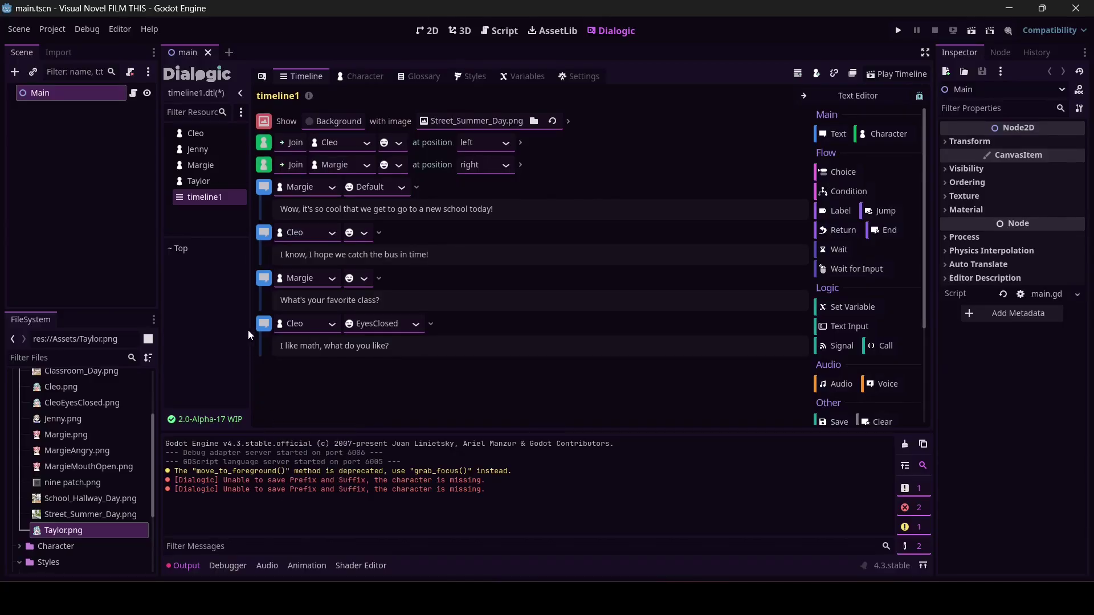
{"action": "right_click", "coordinate": [259, 320]}
{"action": "left_click", "coordinate": [309, 452]}
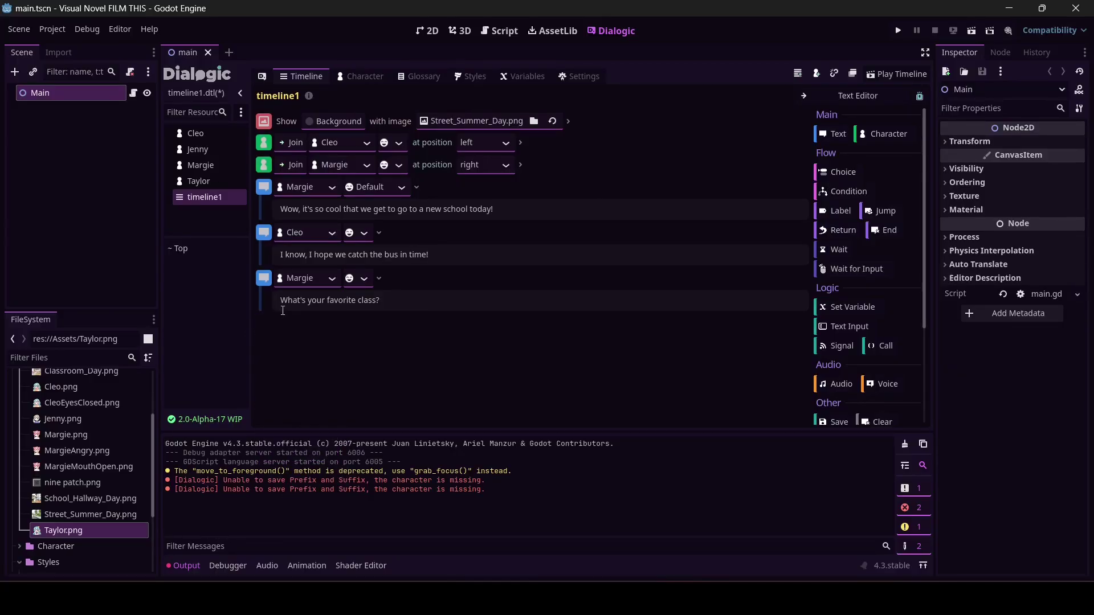
{"action": "right_click", "coordinate": [266, 278]}
{"action": "left_click", "coordinate": [302, 410]}
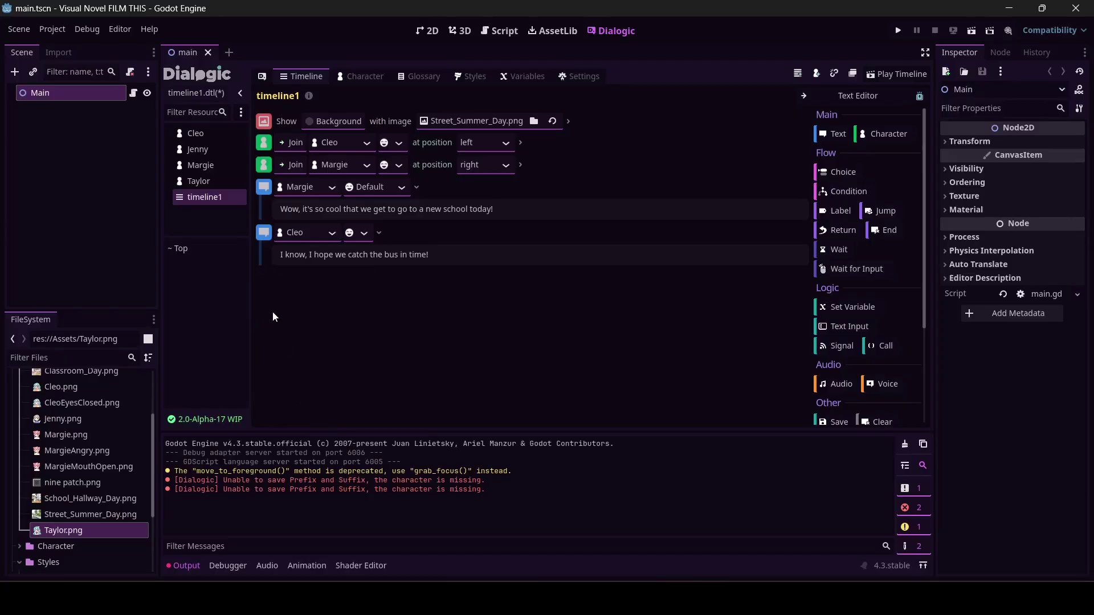
{"action": "right_click", "coordinate": [261, 236]}
{"action": "left_click", "coordinate": [292, 365]}
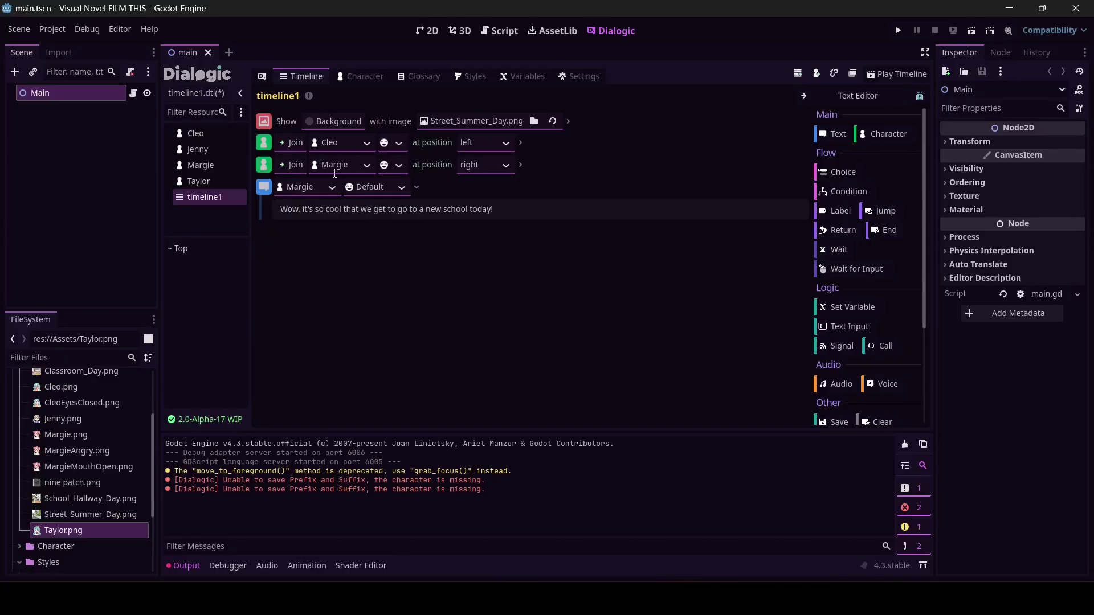
Make Cleo speak the opening line and delete Margie's Join event
{"action": "left_click", "coordinate": [319, 187]}
{"action": "left_click", "coordinate": [319, 206]}
{"action": "left_click", "coordinate": [265, 165]}
{"action": "right_click", "coordinate": [265, 166]}
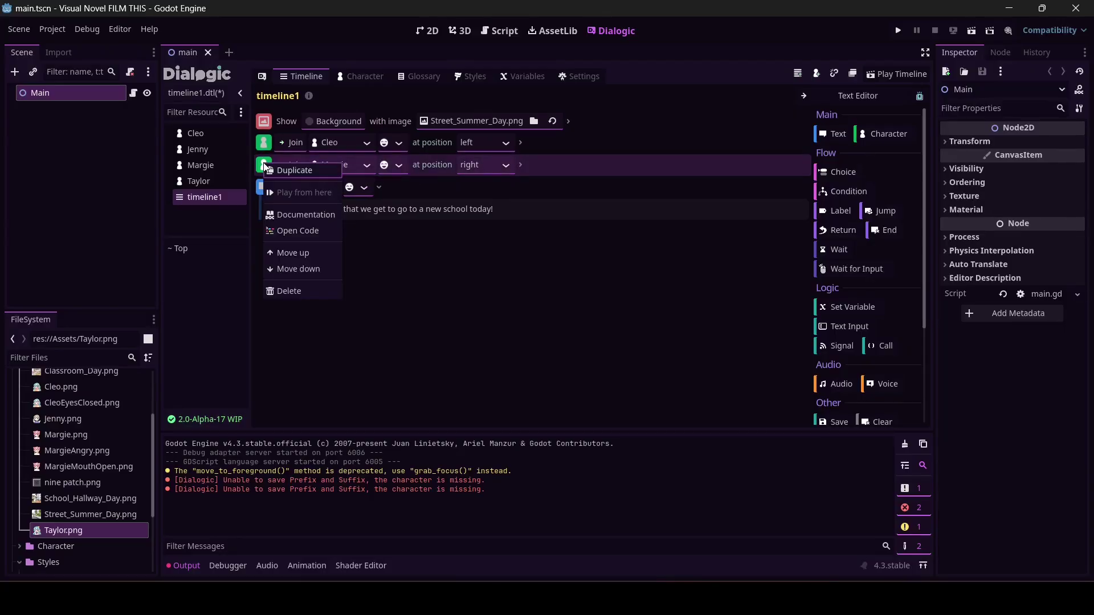
{"action": "left_click", "coordinate": [292, 289]}
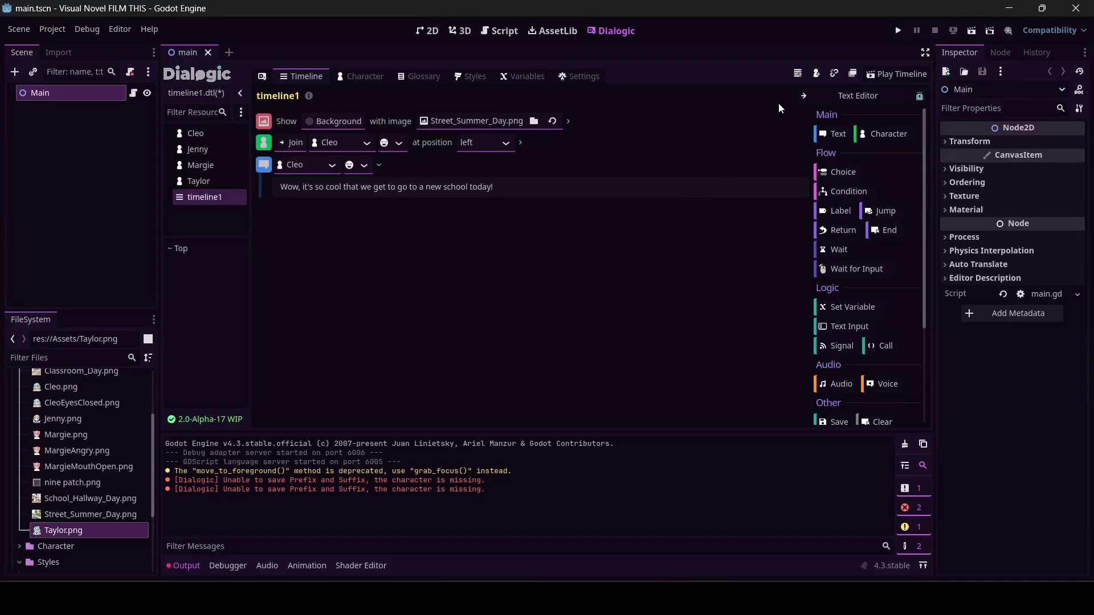
Create a new timeline in the Timelines folder named Jenny, saved as Jenny1
{"action": "left_click", "coordinate": [795, 77]}
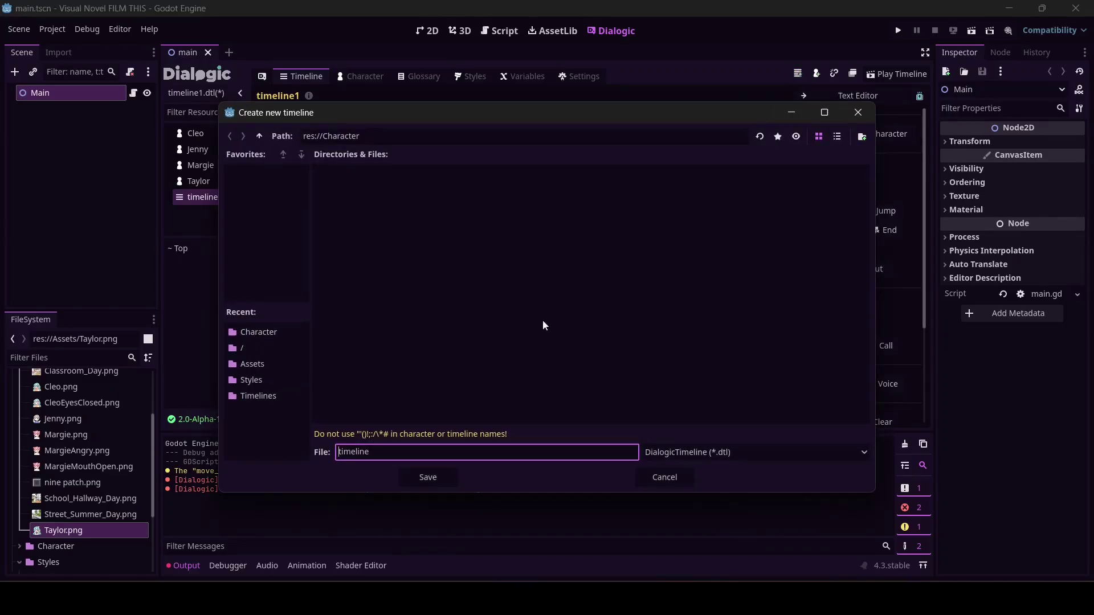
{"action": "left_click", "coordinate": [261, 137]}
{"action": "double_click", "coordinate": [564, 188]}
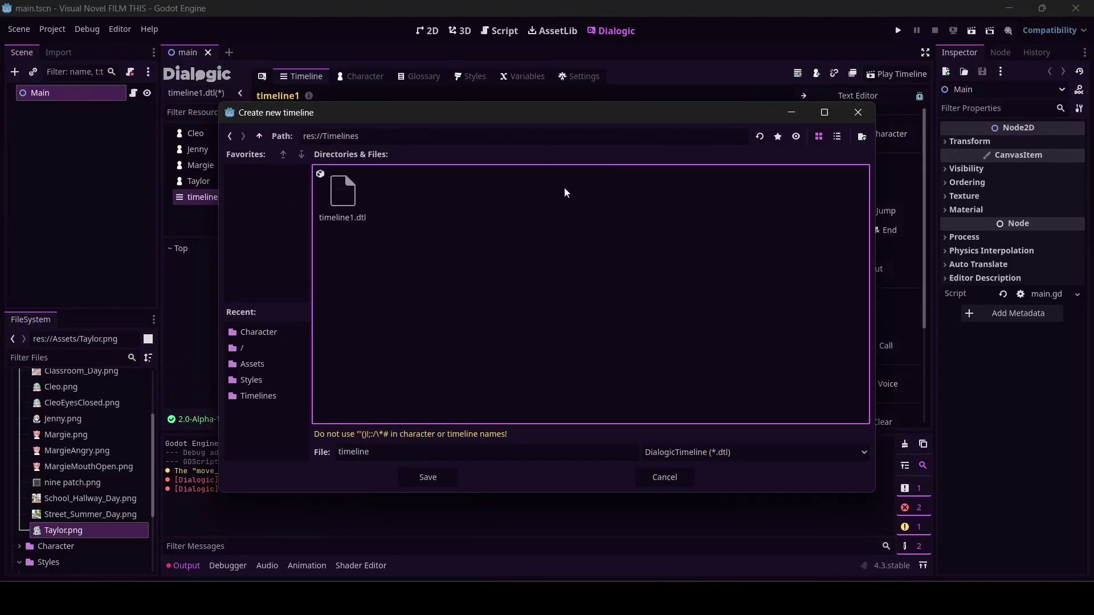
{"action": "left_click", "coordinate": [417, 455]}
{"action": "double_click", "coordinate": [417, 455]}
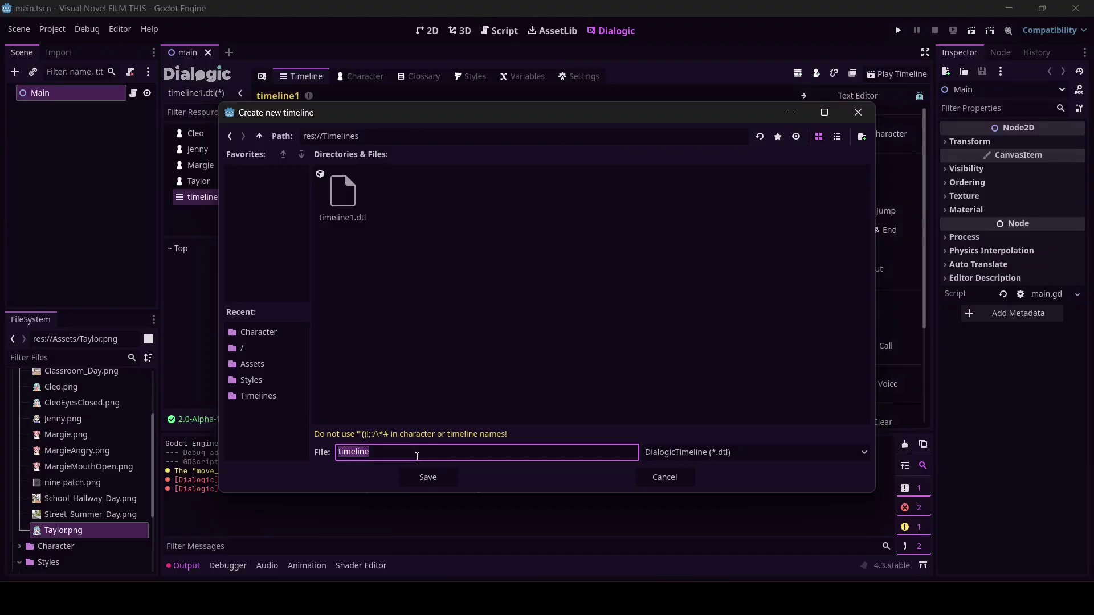
{"action": "key", "text": "BackSpace"}
{"action": "type", "text": "Jenny1"}
{"action": "left_click", "coordinate": [428, 478]}
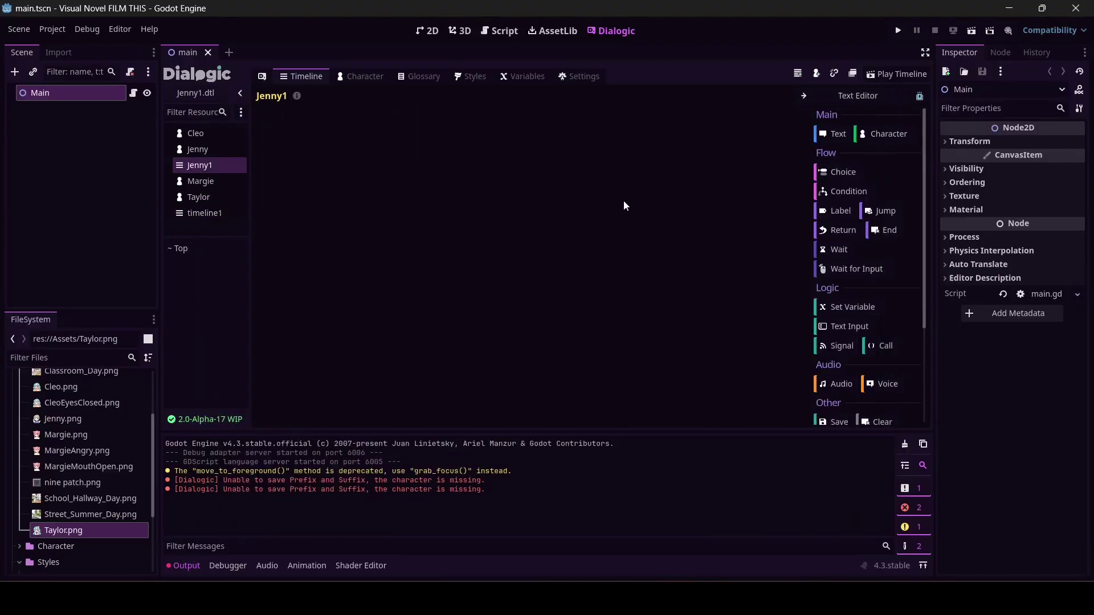
Add two Join events to Jenny1: Cleo at left and Jenny at right
{"action": "left_click", "coordinate": [888, 133]}
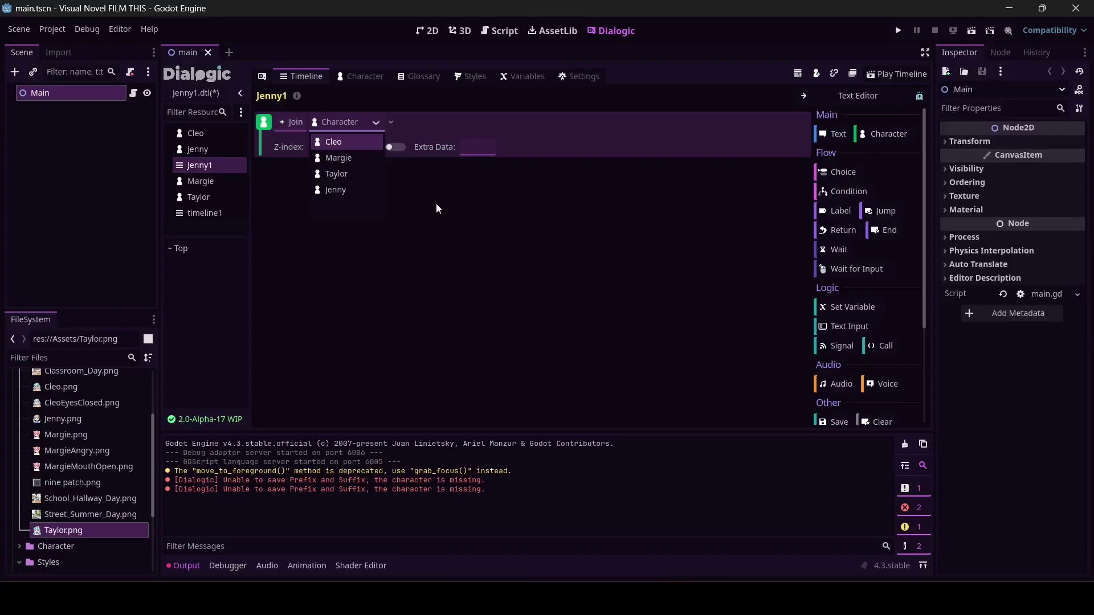
{"action": "left_click", "coordinate": [338, 143]}
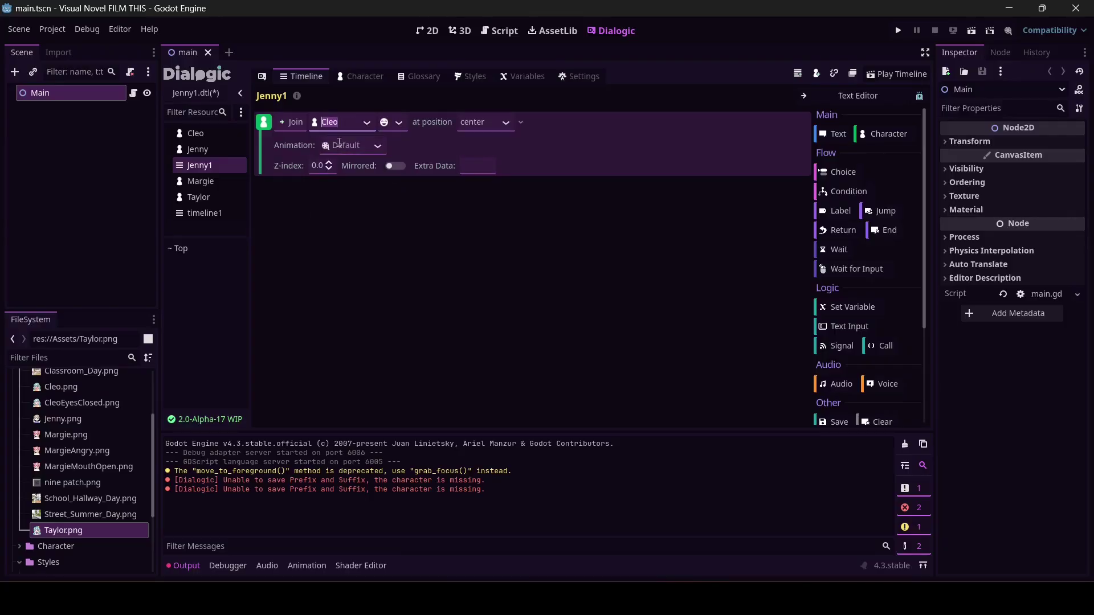
{"action": "left_click", "coordinate": [510, 122]}
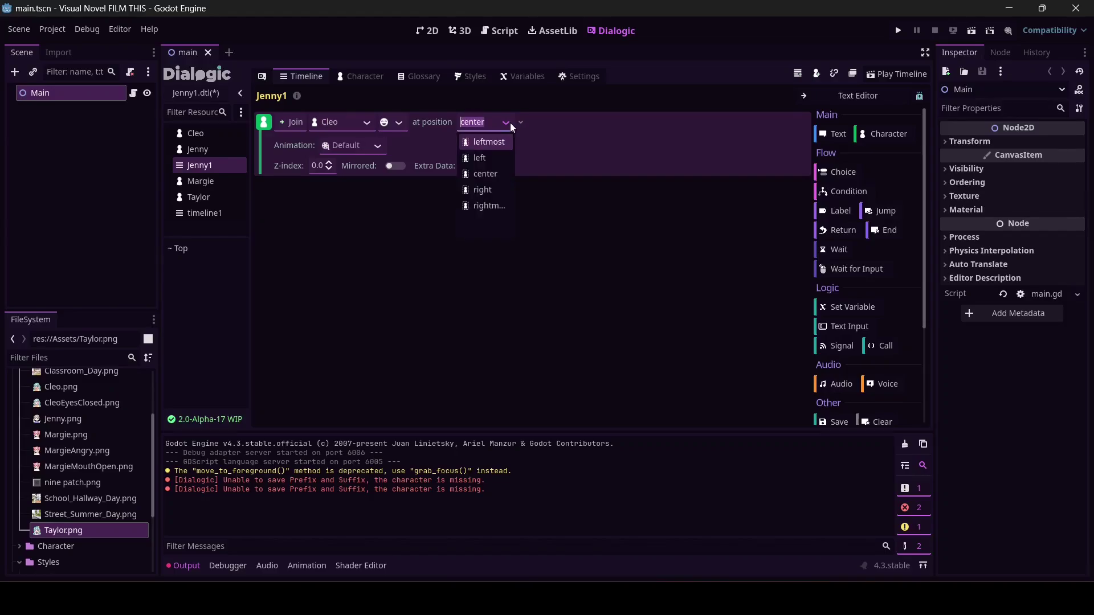
{"action": "left_click", "coordinate": [496, 162]}
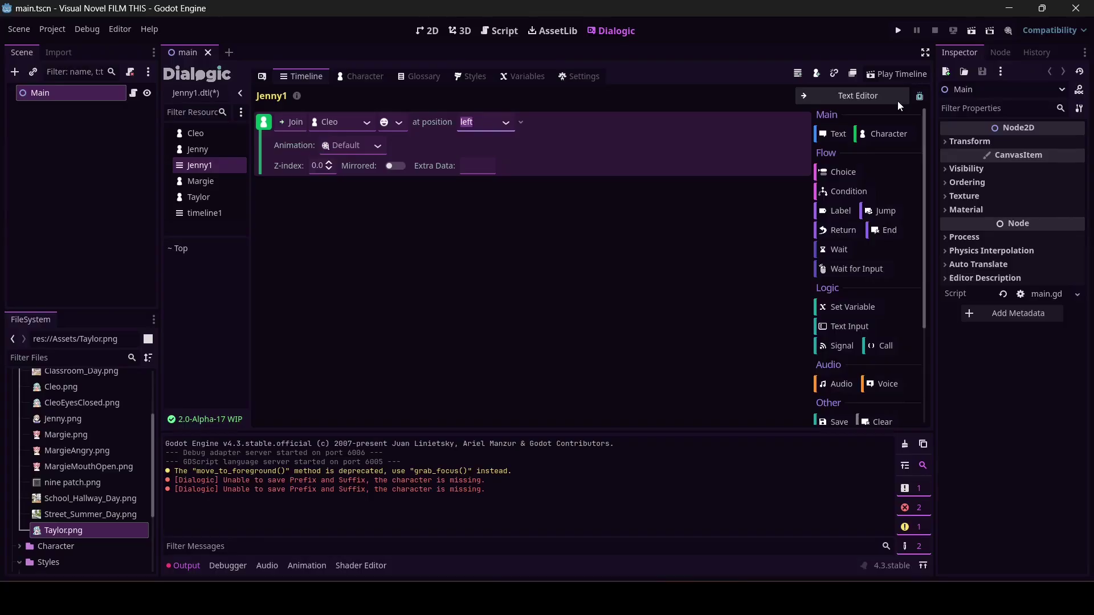
{"action": "left_click", "coordinate": [882, 138]}
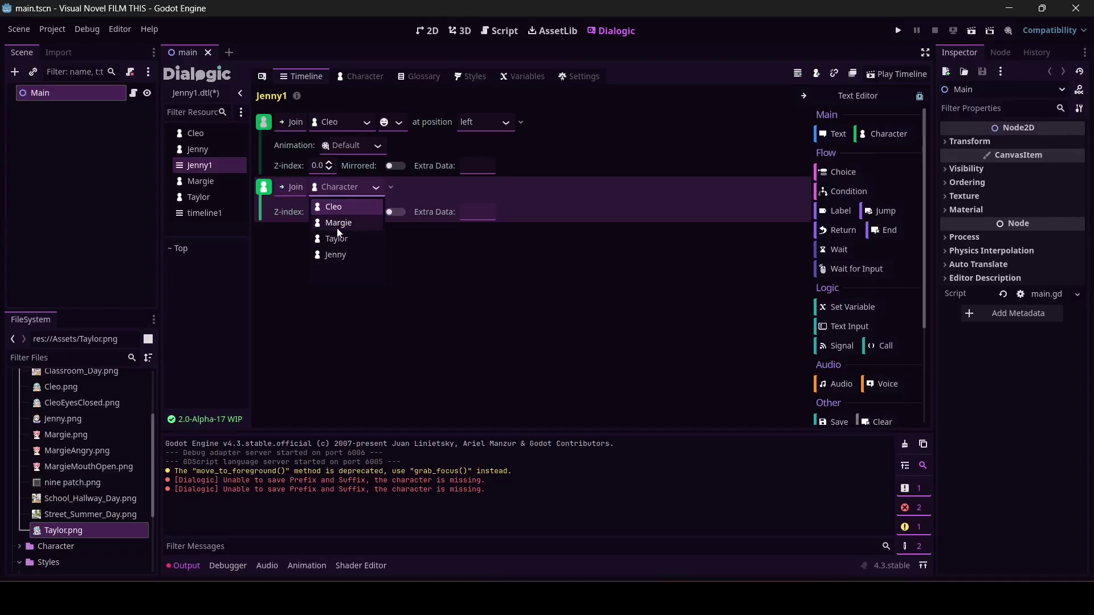
{"action": "left_click", "coordinate": [337, 256]}
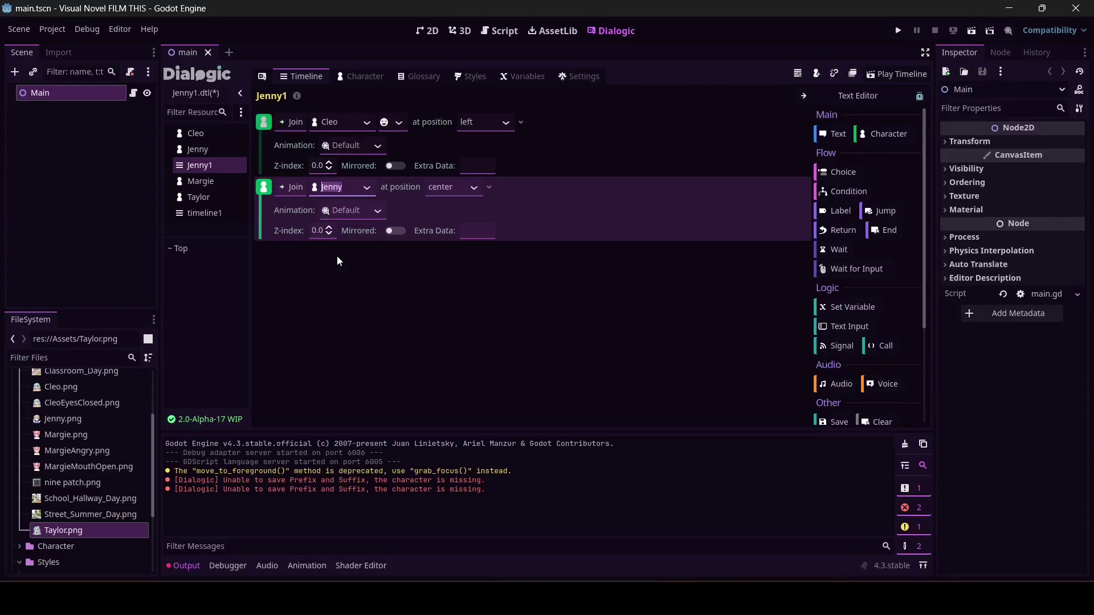
{"action": "left_click", "coordinate": [475, 186]}
{"action": "left_click", "coordinate": [471, 243]}
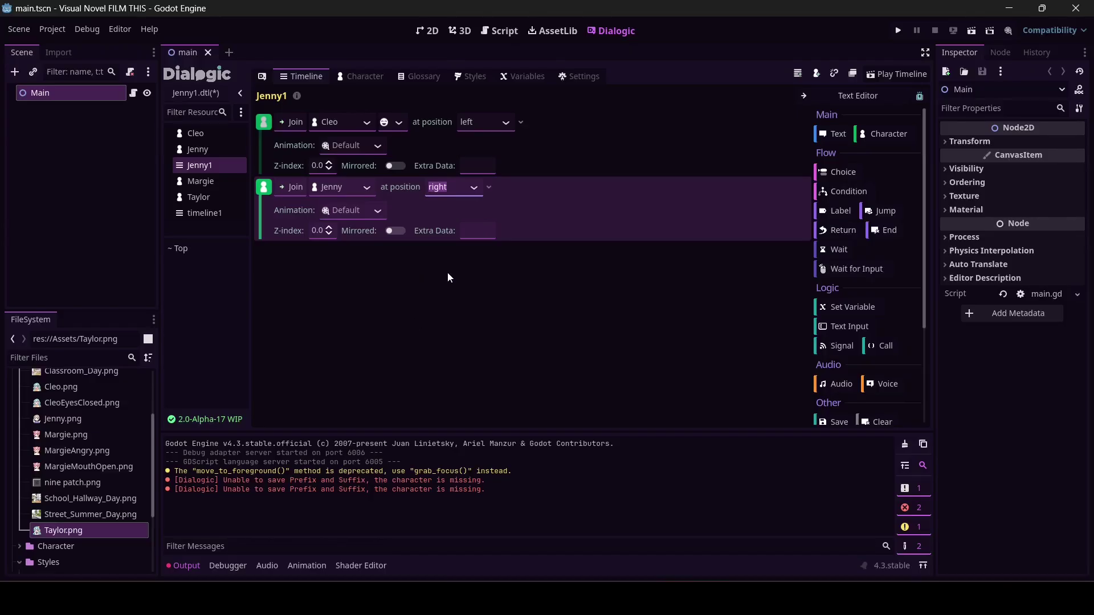
Add a Background event using Cafeteria_Day.png to Jenny1, checking timeline1 for reference
{"action": "scroll", "coordinate": [834, 308], "scroll_direction": "down", "scroll_amount": 5}
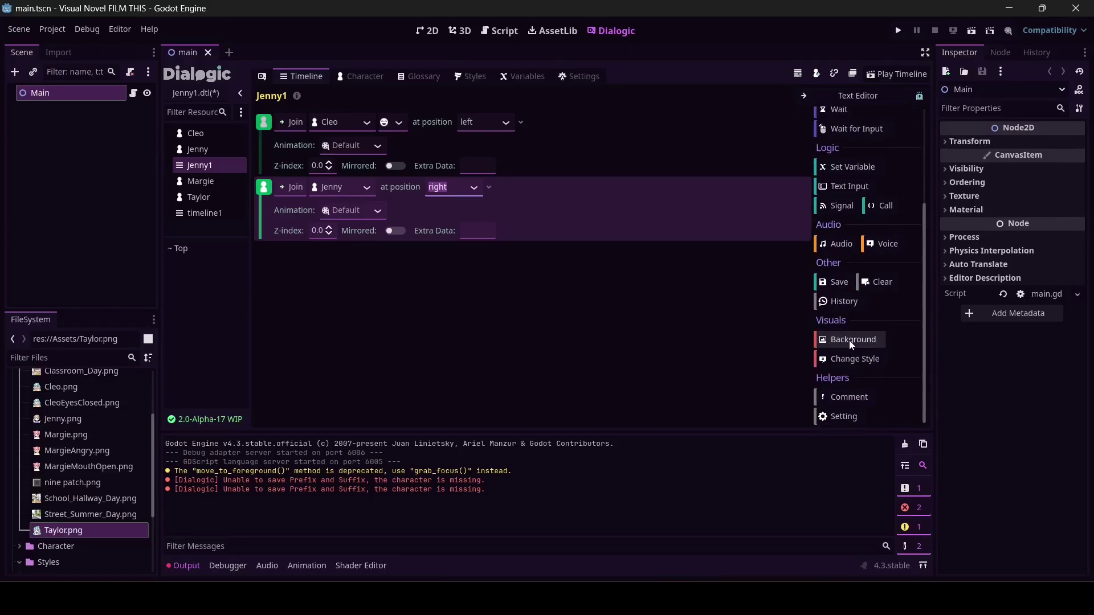
{"action": "left_click", "coordinate": [849, 340]}
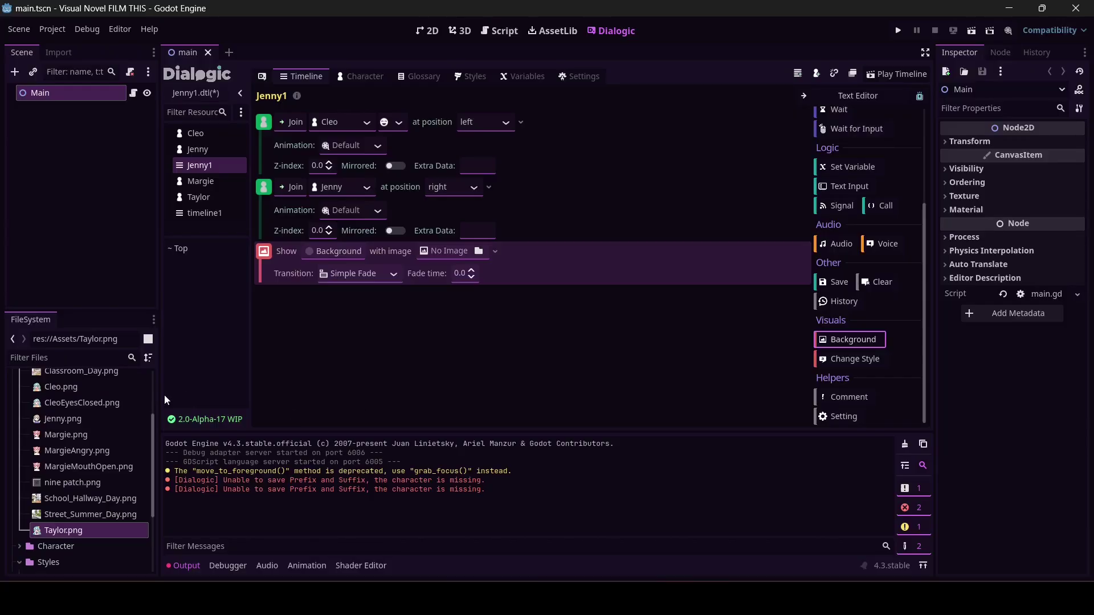
{"action": "scroll", "coordinate": [114, 406], "scroll_direction": "up", "scroll_amount": 2}
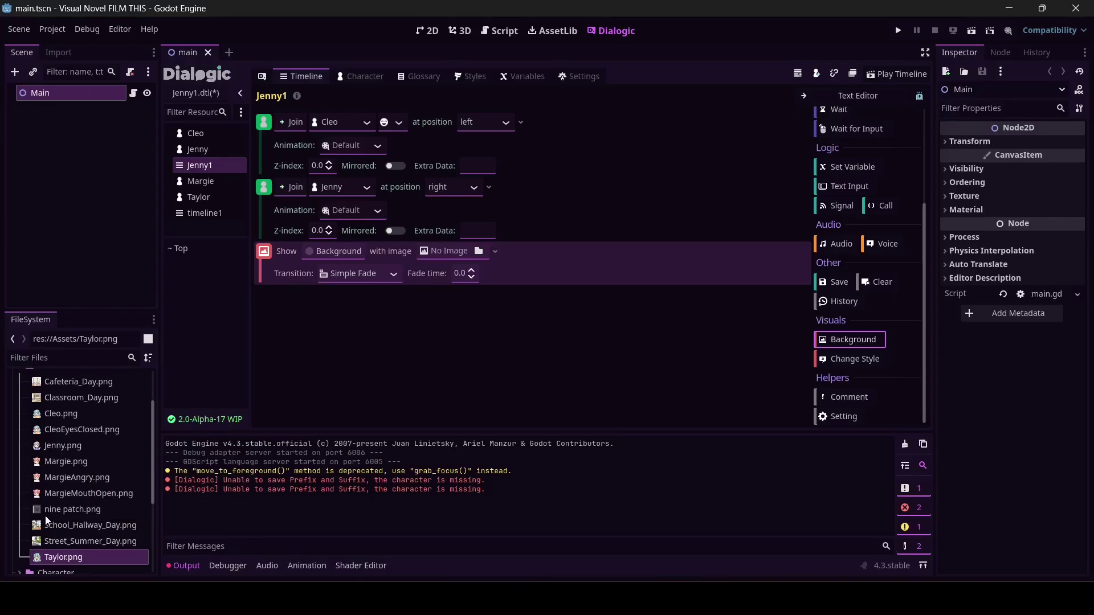
{"action": "scroll", "coordinate": [90, 409], "scroll_direction": "up", "scroll_amount": 2}
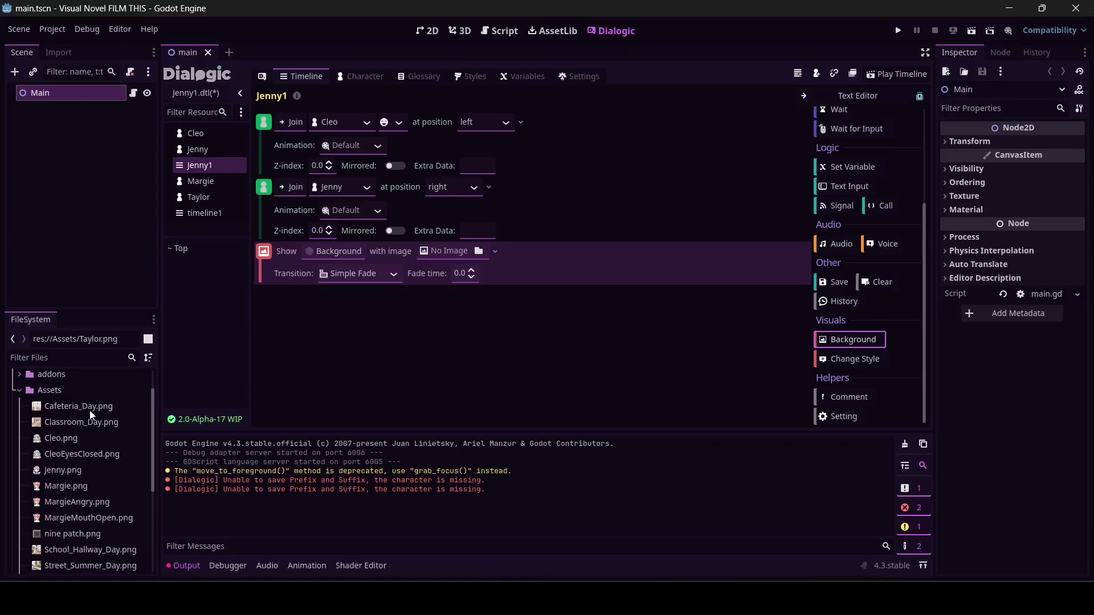
{"action": "scroll", "coordinate": [90, 410], "scroll_direction": "down", "scroll_amount": 1}
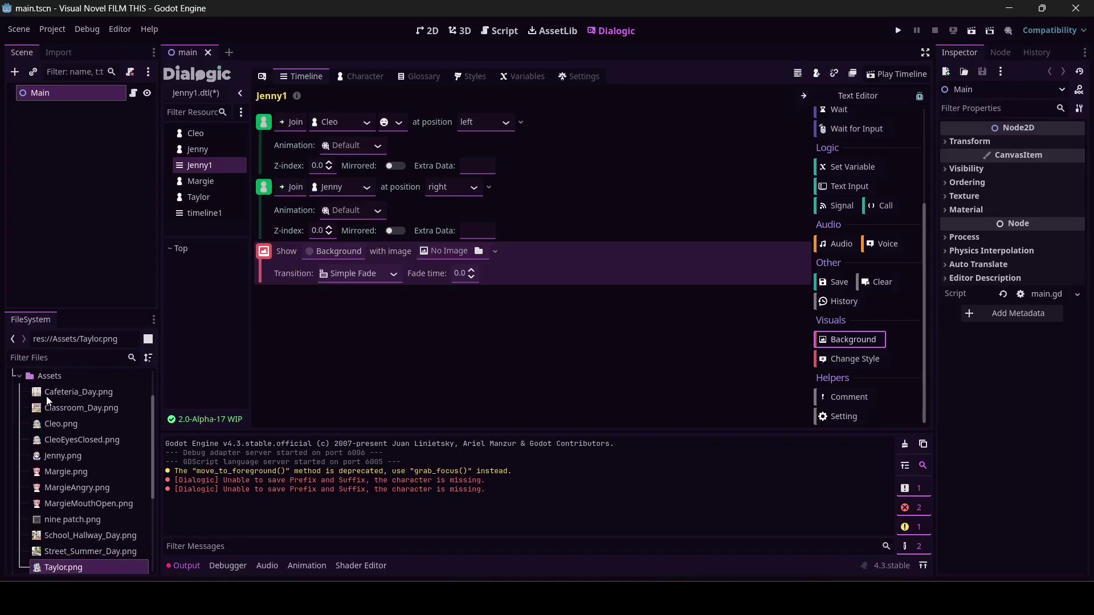
{"action": "left_click_drag", "start_coordinate": [47, 397], "coordinate": [456, 250]}
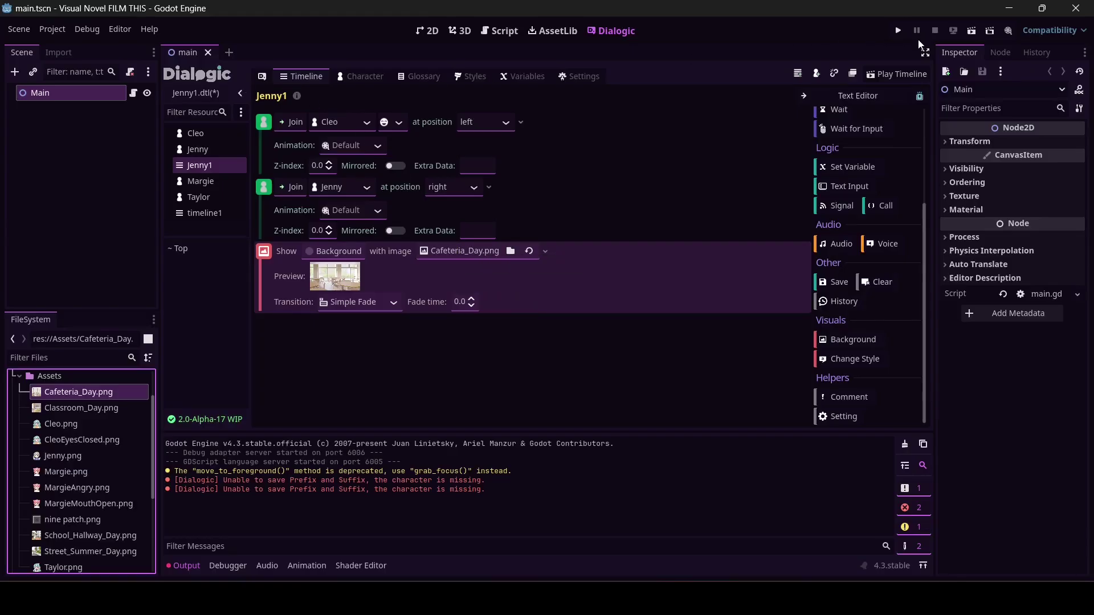
{"action": "left_click", "coordinate": [210, 213]}
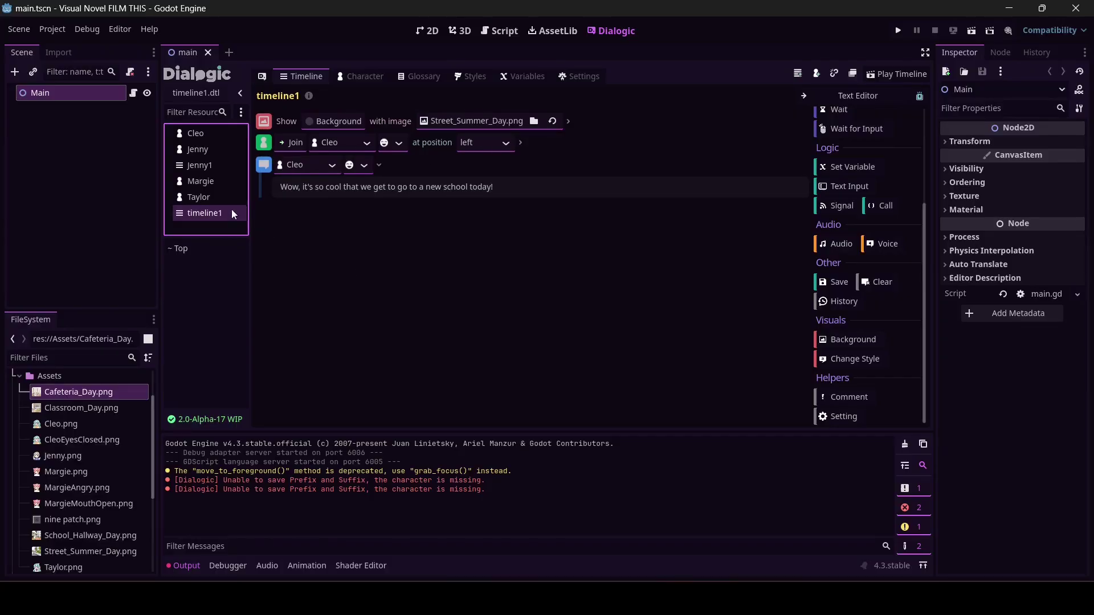
{"action": "left_click", "coordinate": [199, 166]}
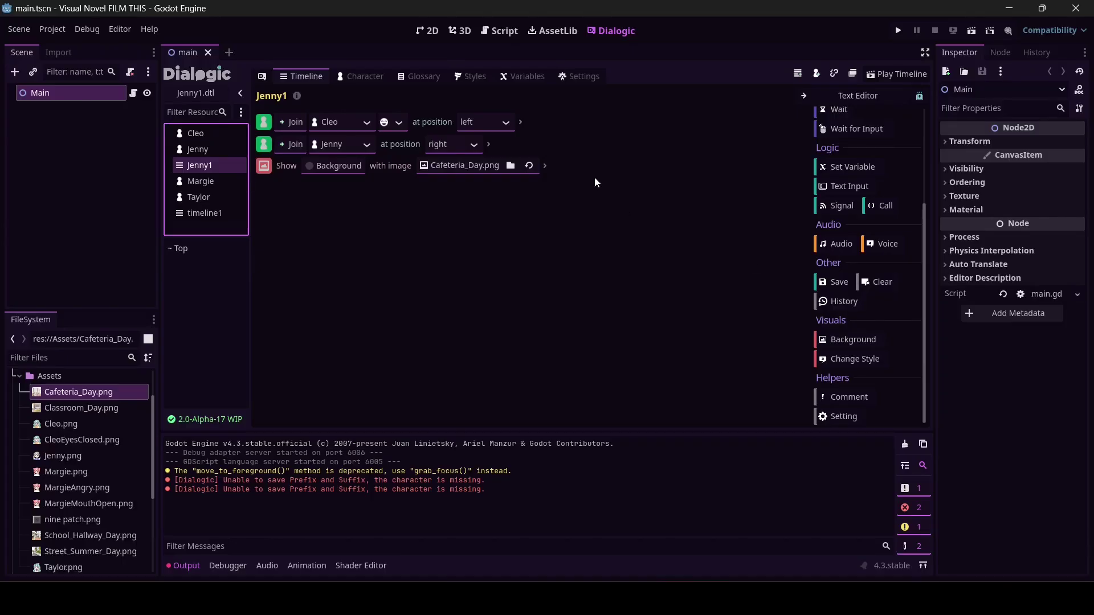
Add a text event below the background with Cleo saying "Hi Jenny!"
{"action": "scroll", "coordinate": [918, 118], "scroll_direction": "up", "scroll_amount": 5}
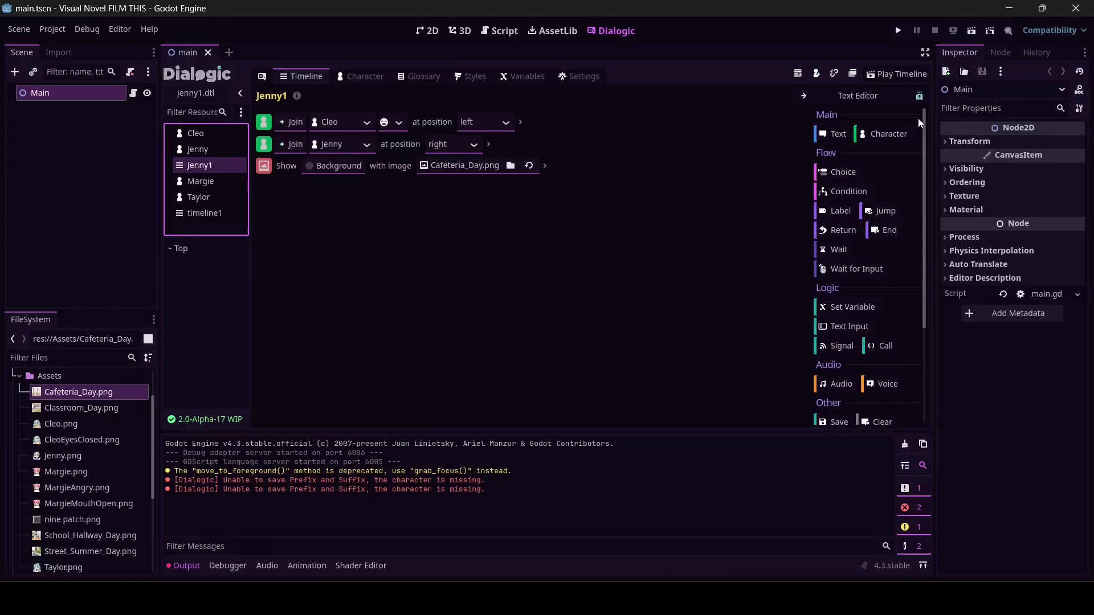
{"action": "left_click", "coordinate": [832, 134]}
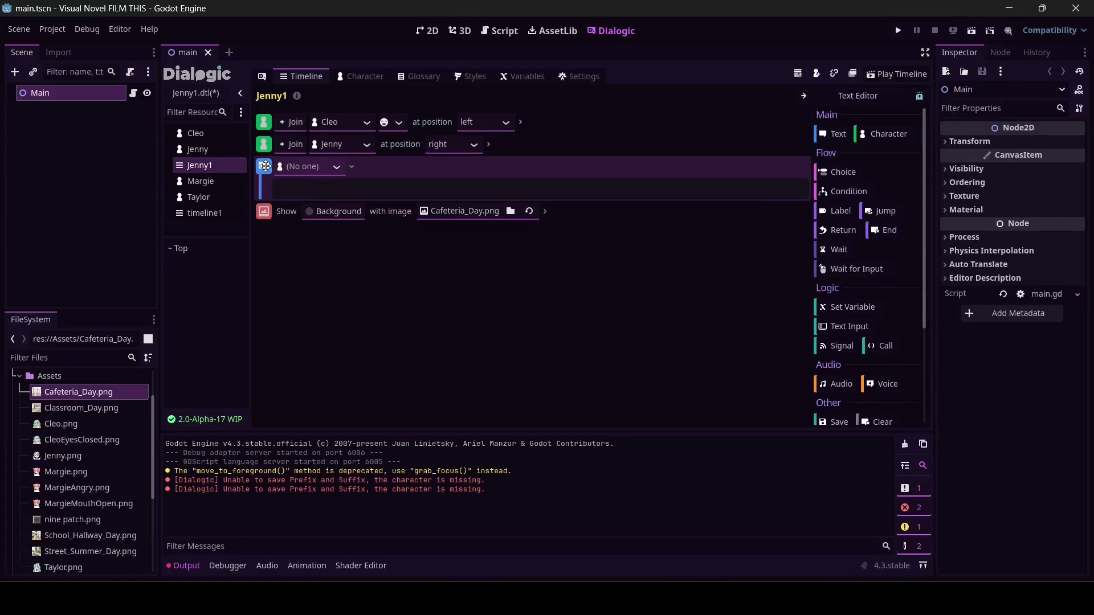
{"action": "left_click_drag", "start_coordinate": [265, 166], "coordinate": [262, 237]}
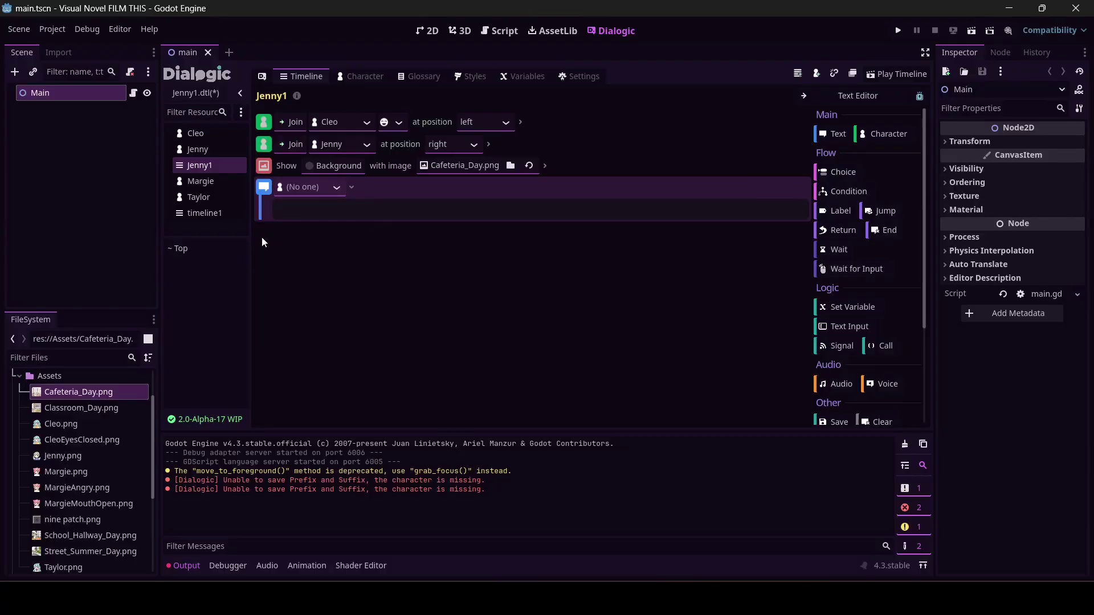
{"action": "left_click", "coordinate": [338, 187]}
{"action": "left_click", "coordinate": [329, 217]}
{"action": "type", "text": "Hi Jenny!"}
Create a new timeline file named Margie1
{"action": "left_click", "coordinate": [798, 74]}
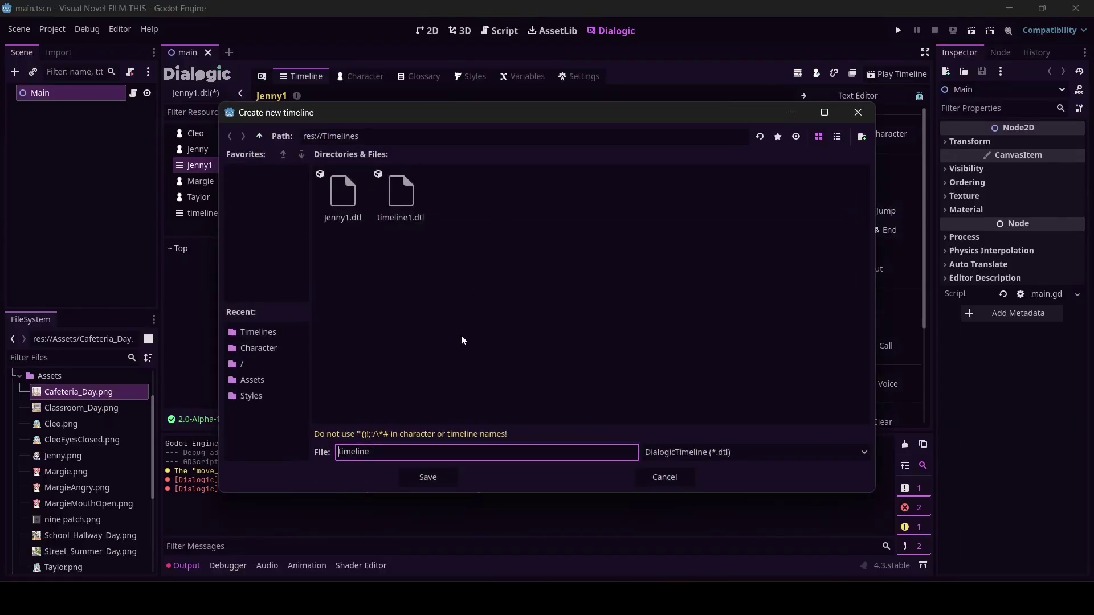
{"action": "double_click", "coordinate": [397, 453]}
{"action": "type", "text": "Margie1"}
{"action": "key", "text": "Return"}
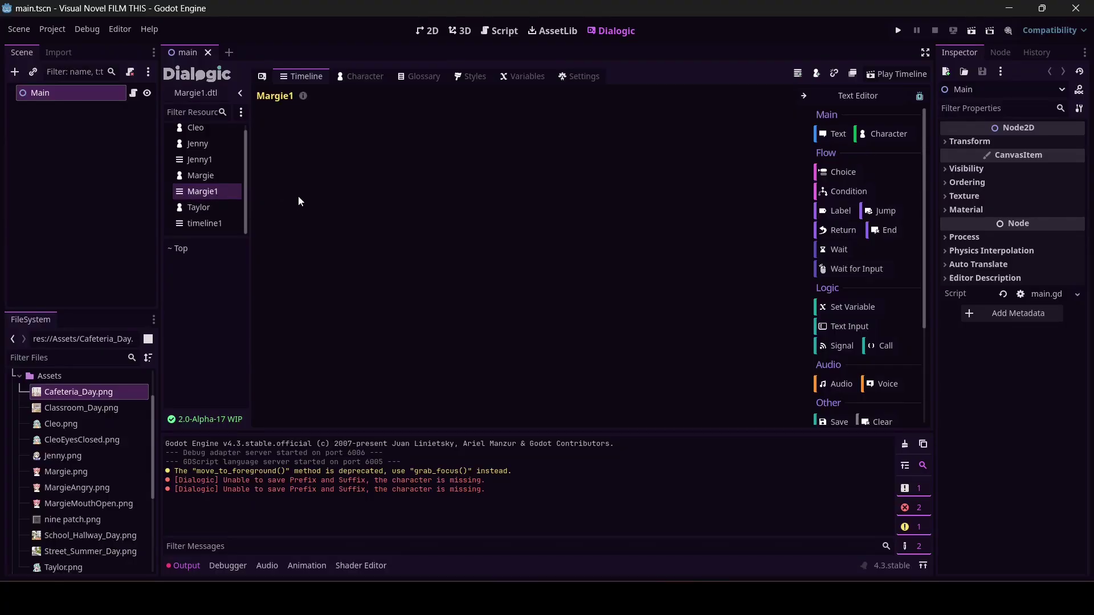
Add two Join events to Margie1: Cleo at left and Margie at right
{"action": "left_click", "coordinate": [885, 137]}
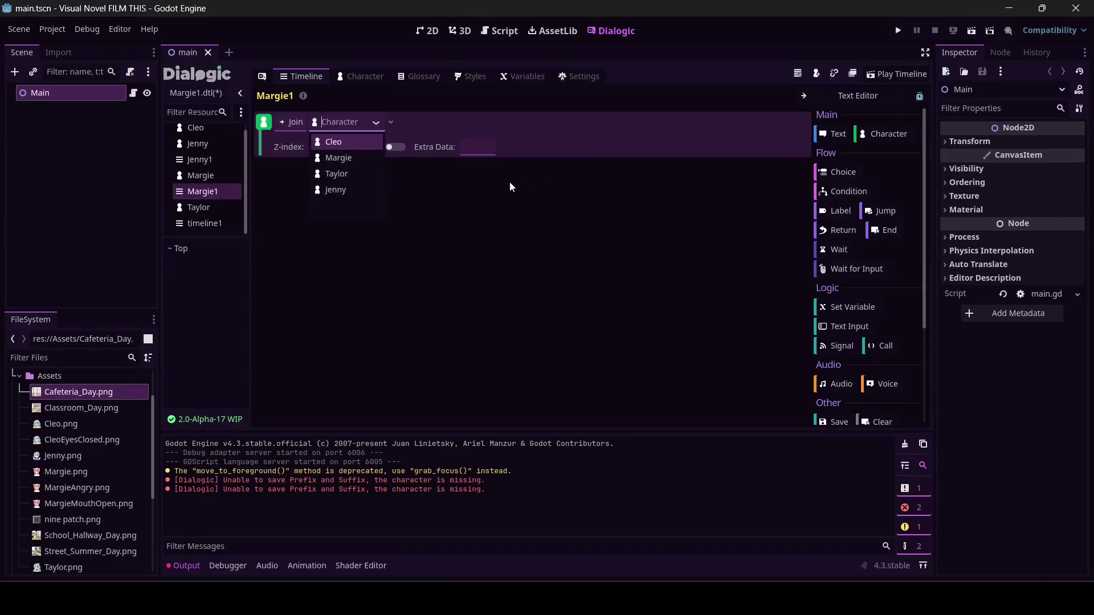
{"action": "left_click", "coordinate": [343, 161]}
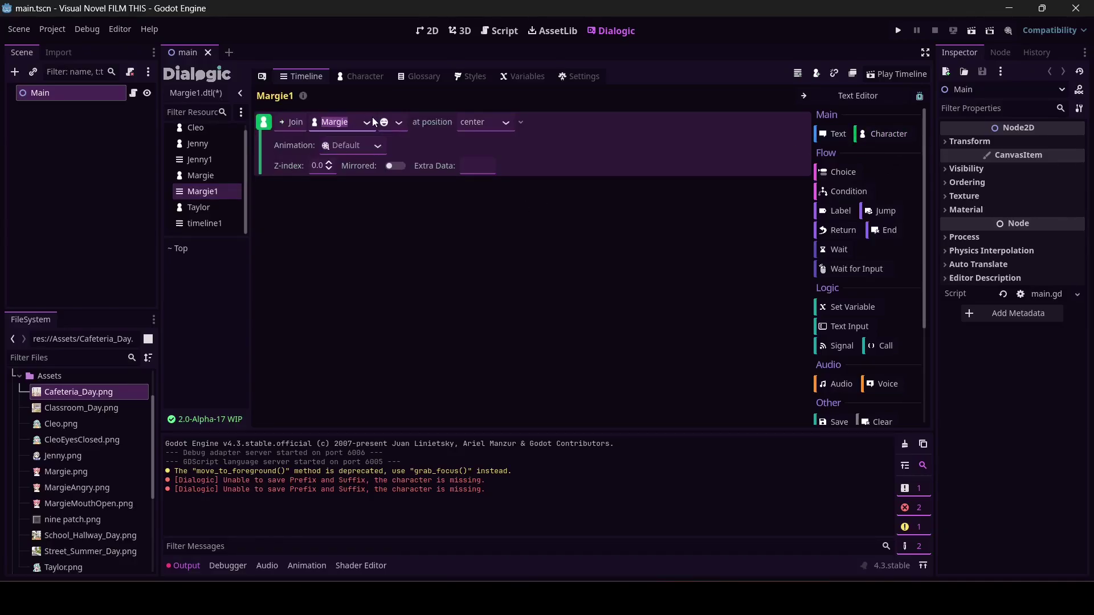
{"action": "left_click", "coordinate": [366, 122]}
{"action": "left_click", "coordinate": [334, 141]}
{"action": "left_click", "coordinate": [506, 124]}
{"action": "left_click", "coordinate": [484, 159]}
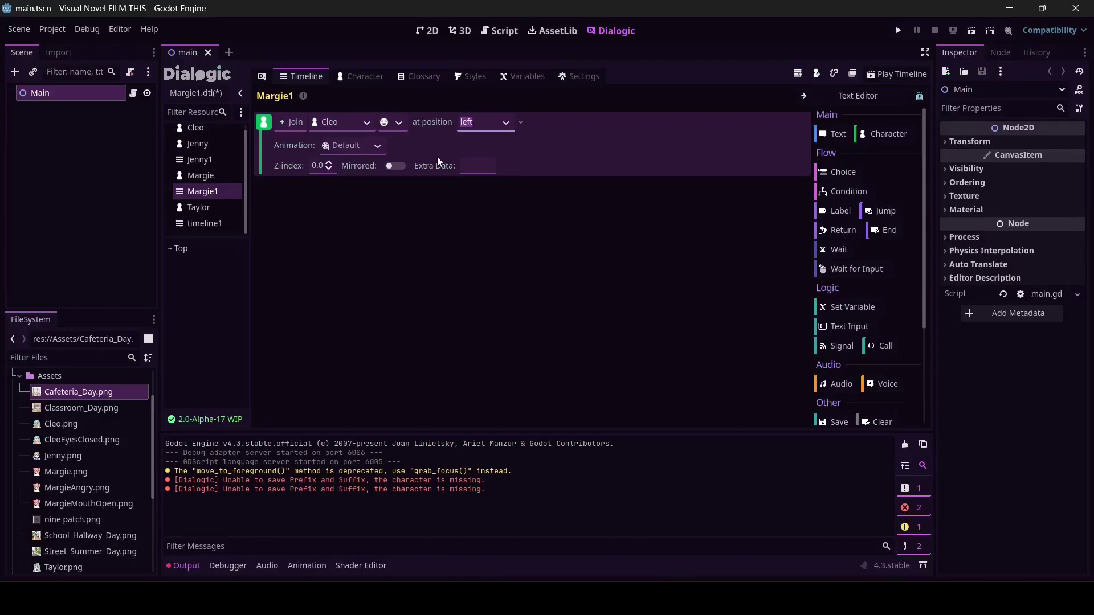
{"action": "left_click", "coordinate": [870, 134]}
{"action": "left_click", "coordinate": [329, 225]}
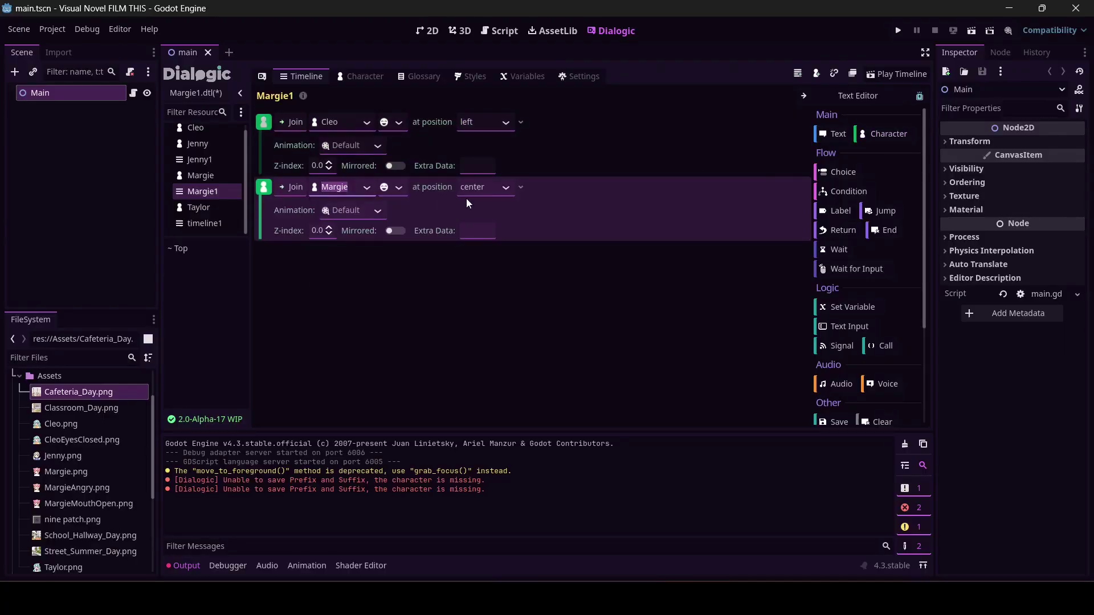
{"action": "left_click", "coordinate": [489, 192]}
{"action": "left_click", "coordinate": [504, 189]}
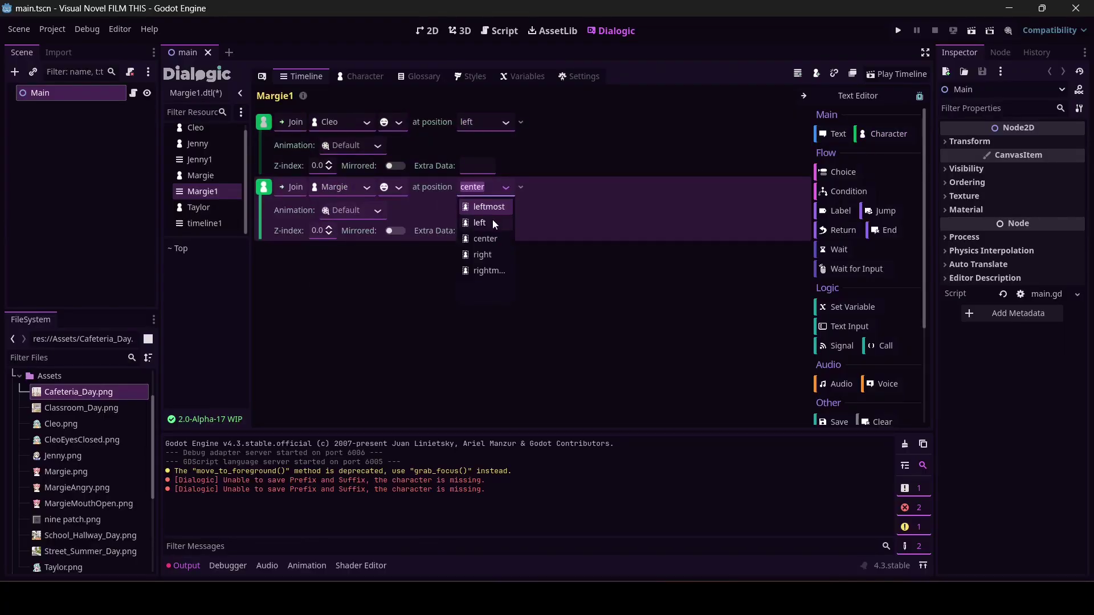
{"action": "left_click", "coordinate": [490, 253]}
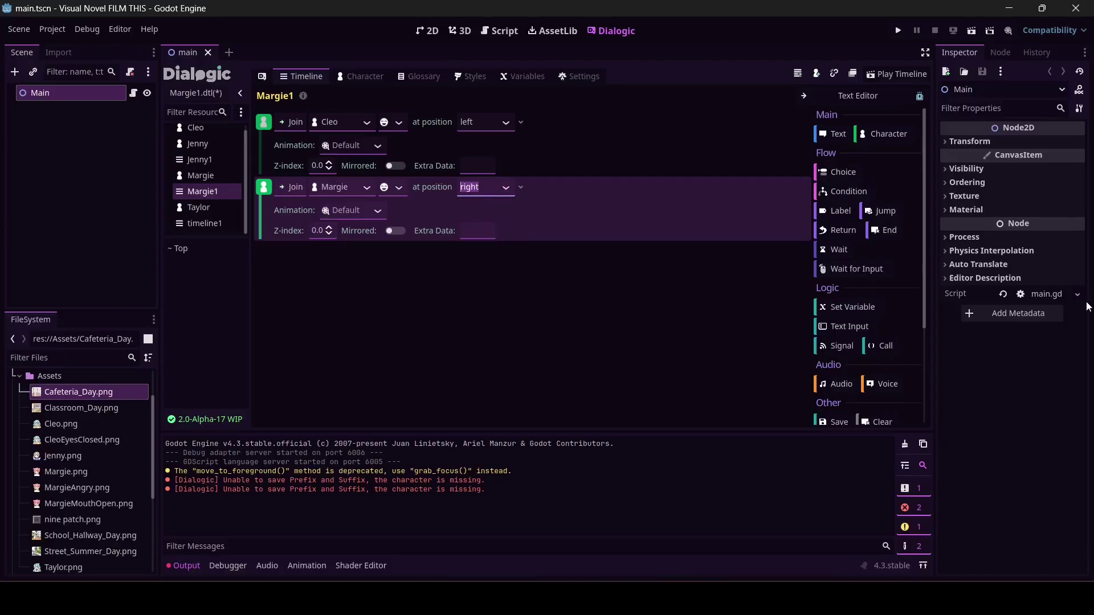
Add a Background event using Classroom_Day.png after the two joins
{"action": "scroll", "coordinate": [839, 353], "scroll_direction": "down", "scroll_amount": 3}
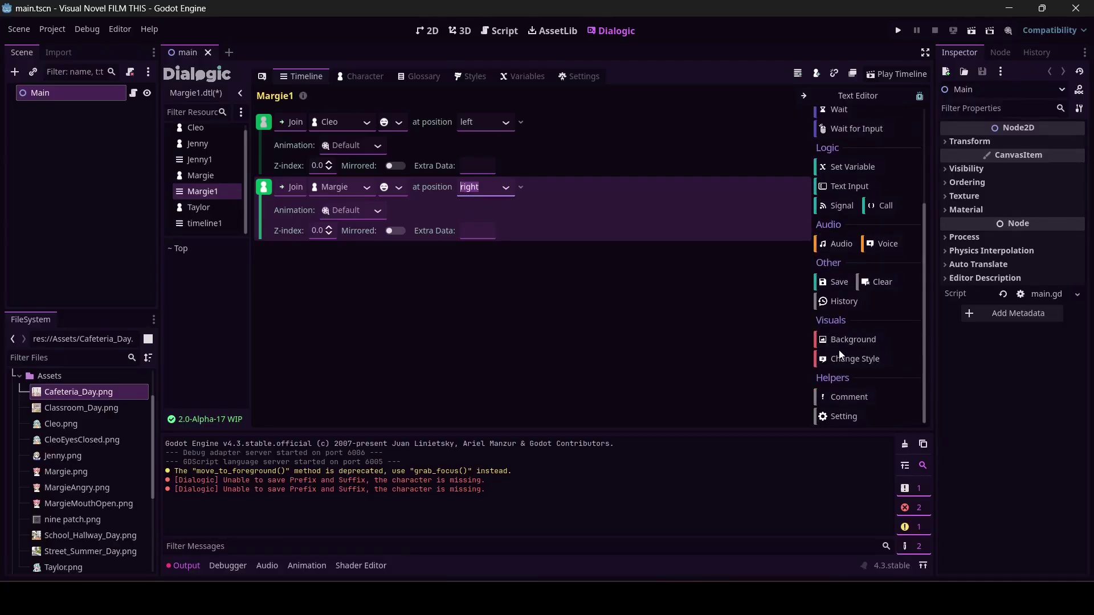
{"action": "left_click", "coordinate": [849, 340]}
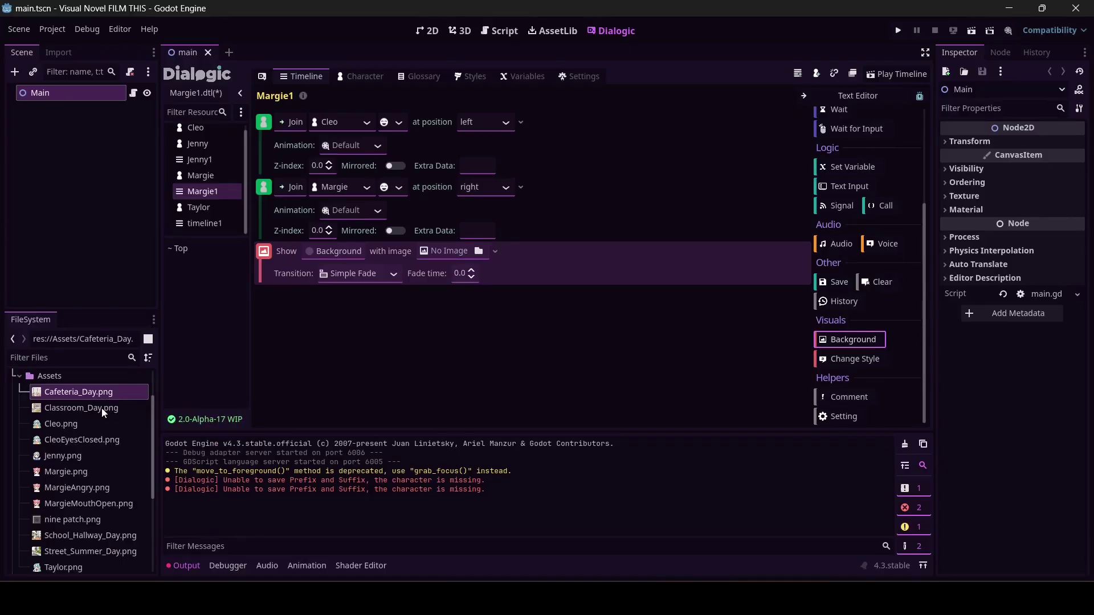
{"action": "left_click_drag", "start_coordinate": [101, 407], "coordinate": [462, 254]}
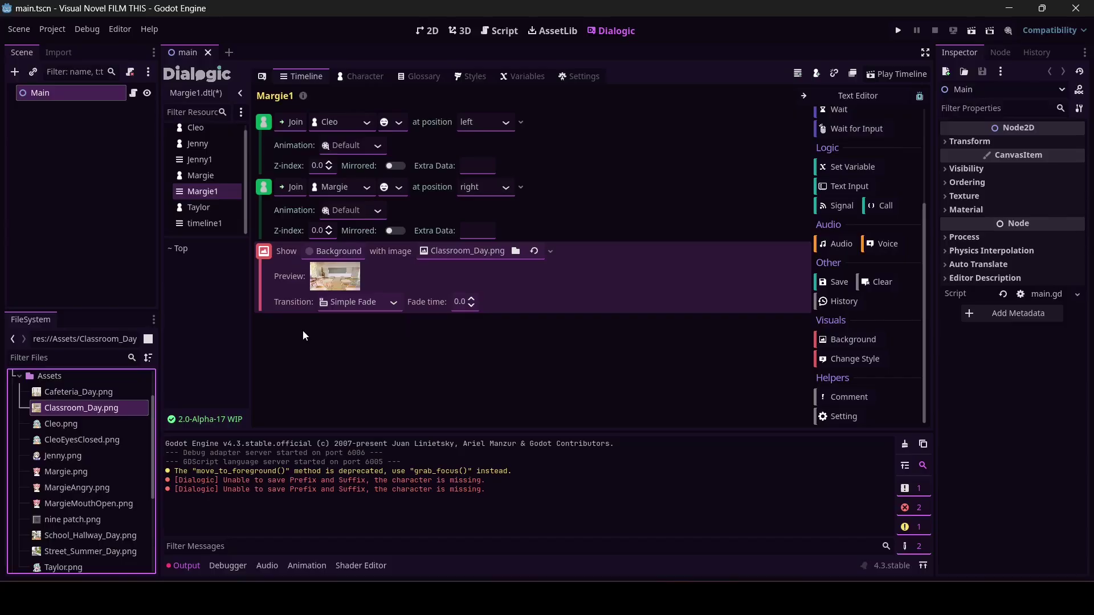
{"action": "scroll", "coordinate": [888, 237], "scroll_direction": "up", "scroll_amount": 3}
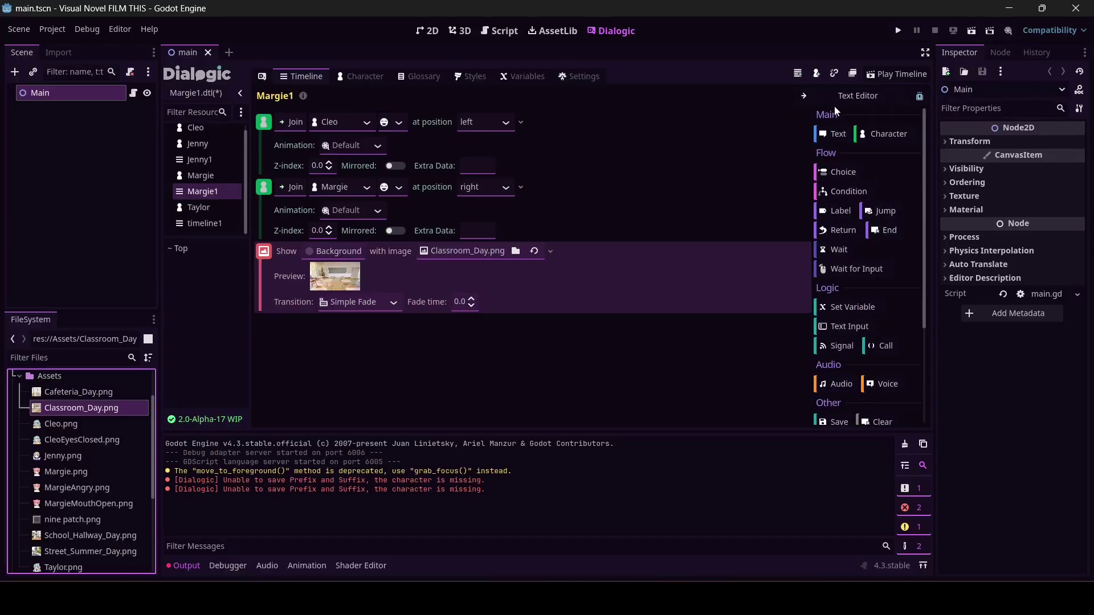
Add Margie saying "Ugh! I hate my math test!" and save Margie1
{"action": "left_click", "coordinate": [835, 134]}
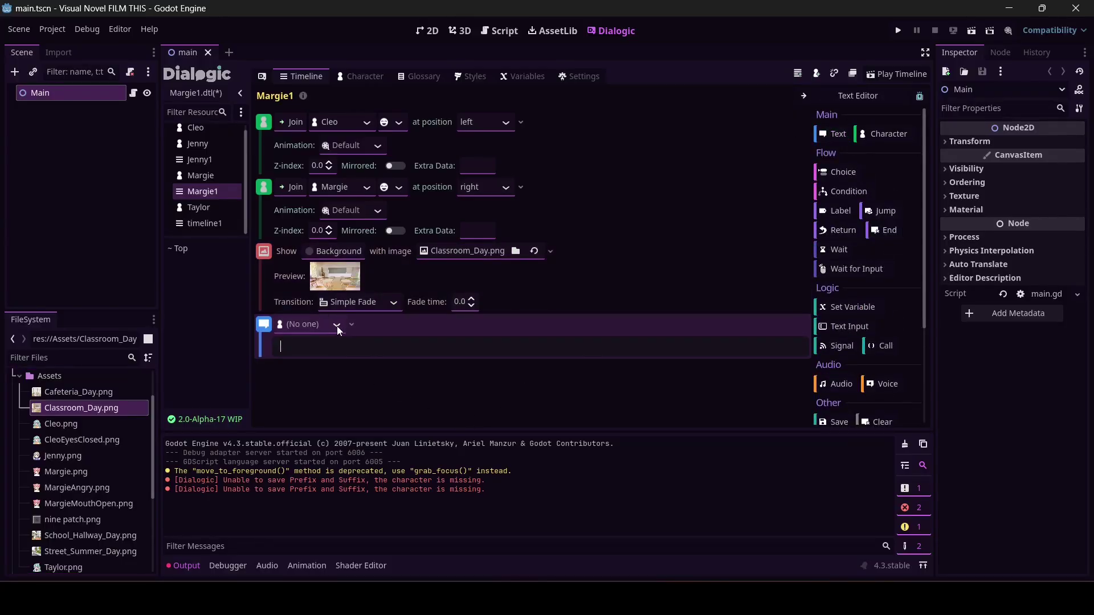
{"action": "left_click", "coordinate": [337, 330]}
{"action": "left_click", "coordinate": [315, 344]}
{"action": "type", "text": "Ugh! I hate my math test!"}
{"action": "key", "text": "ctrl+s"}
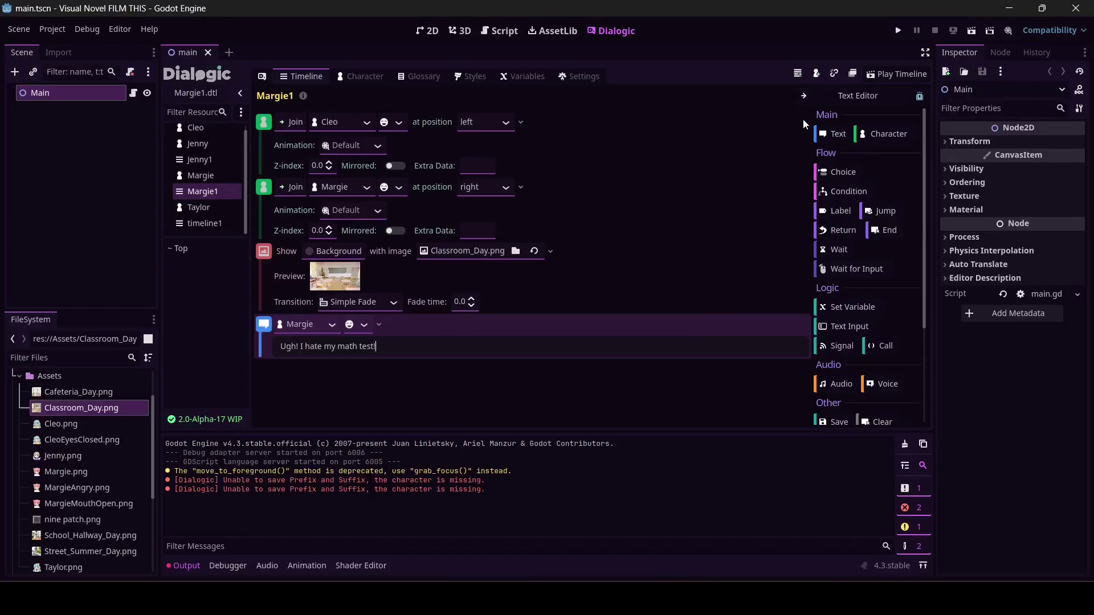
Create a new timeline named Taylor, saved as Taylor1
{"action": "left_click", "coordinate": [794, 75]}
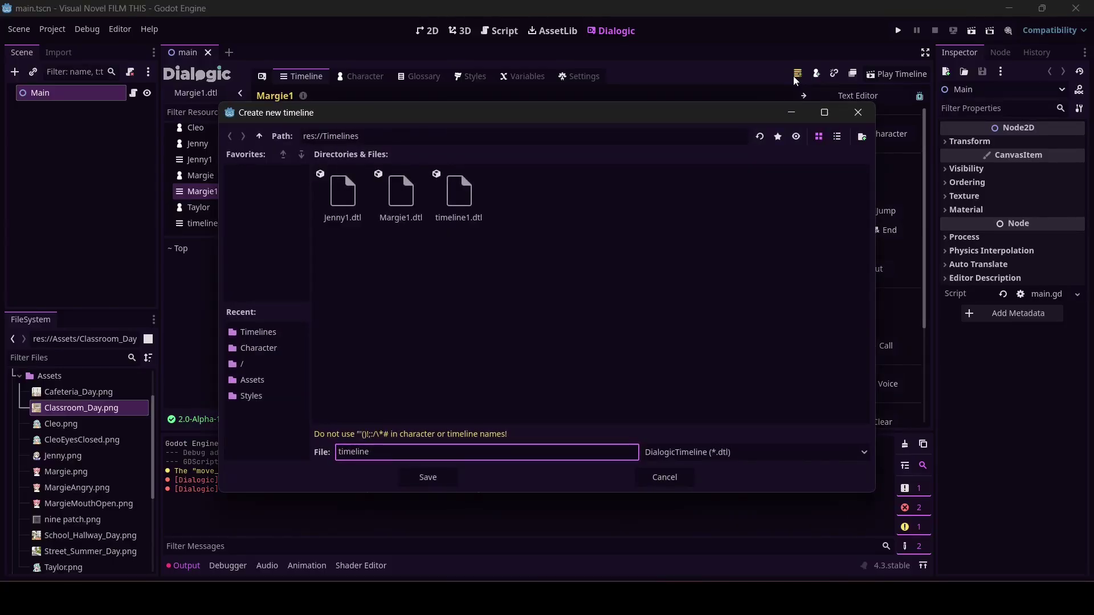
{"action": "double_click", "coordinate": [435, 451]}
{"action": "type", "text": "Taylor1"}
{"action": "key", "text": "Return"}
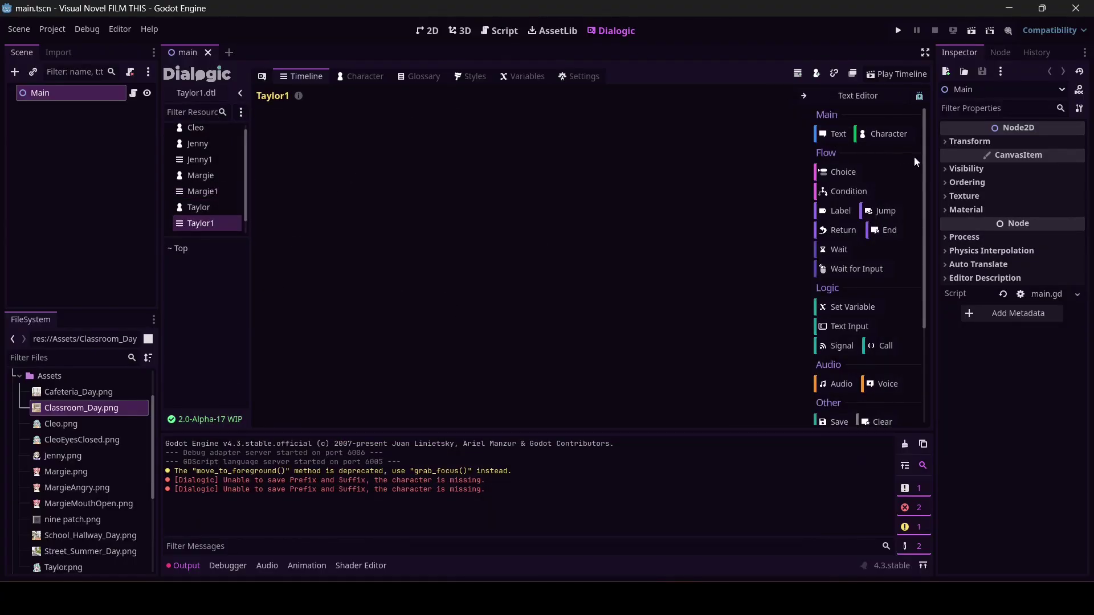
Add two Join events to Taylor1: Cleo at left and Taylor at right
{"action": "left_click", "coordinate": [893, 138]}
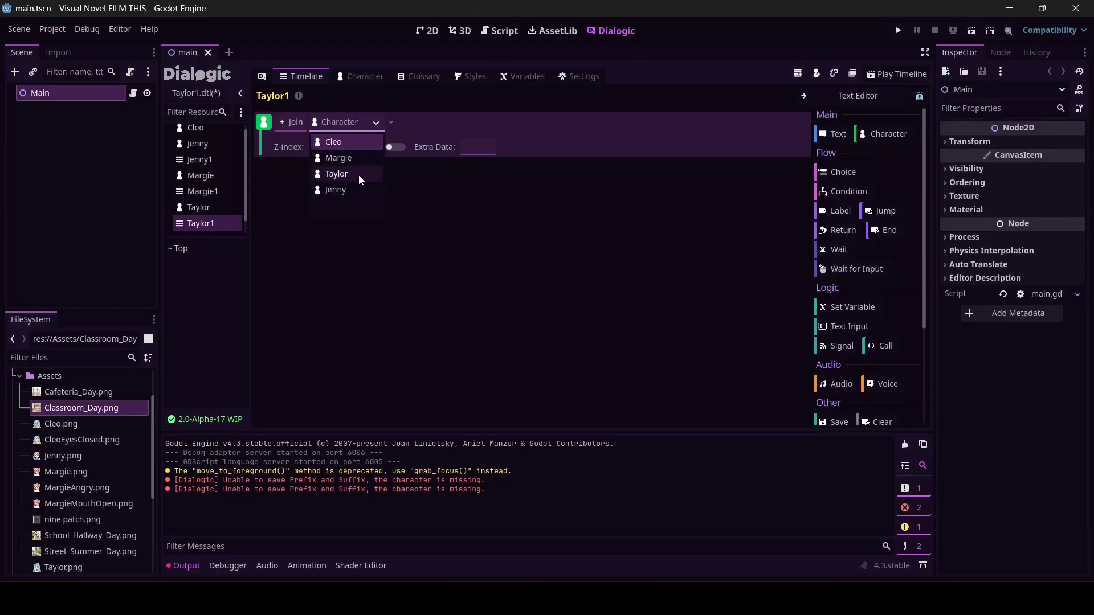
{"action": "left_click", "coordinate": [338, 142]}
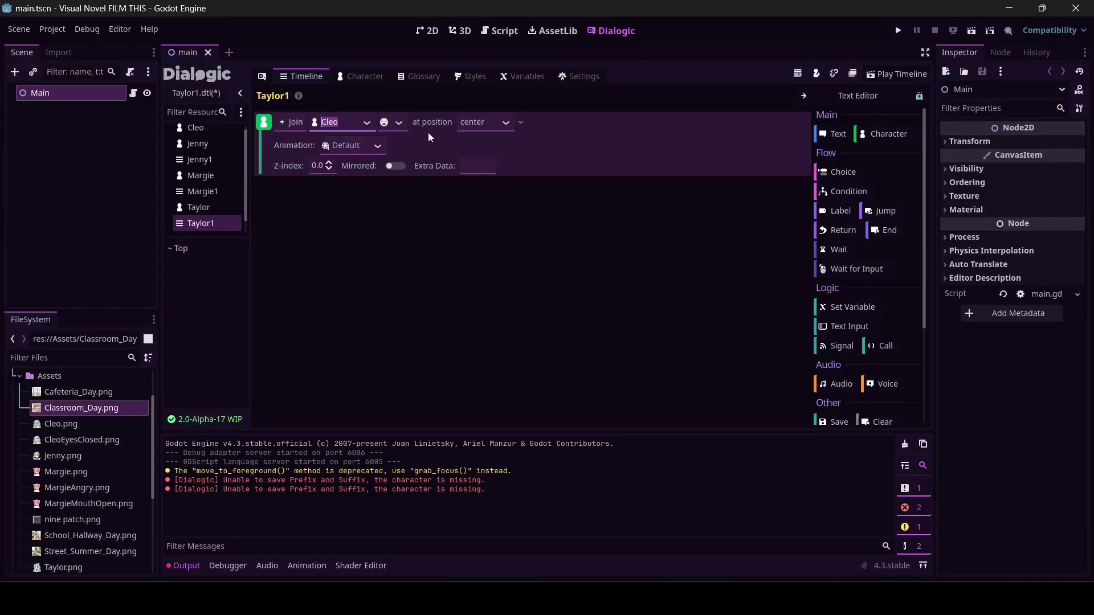
{"action": "left_click", "coordinate": [503, 124]}
{"action": "left_click", "coordinate": [490, 152]}
{"action": "left_click", "coordinate": [863, 139]}
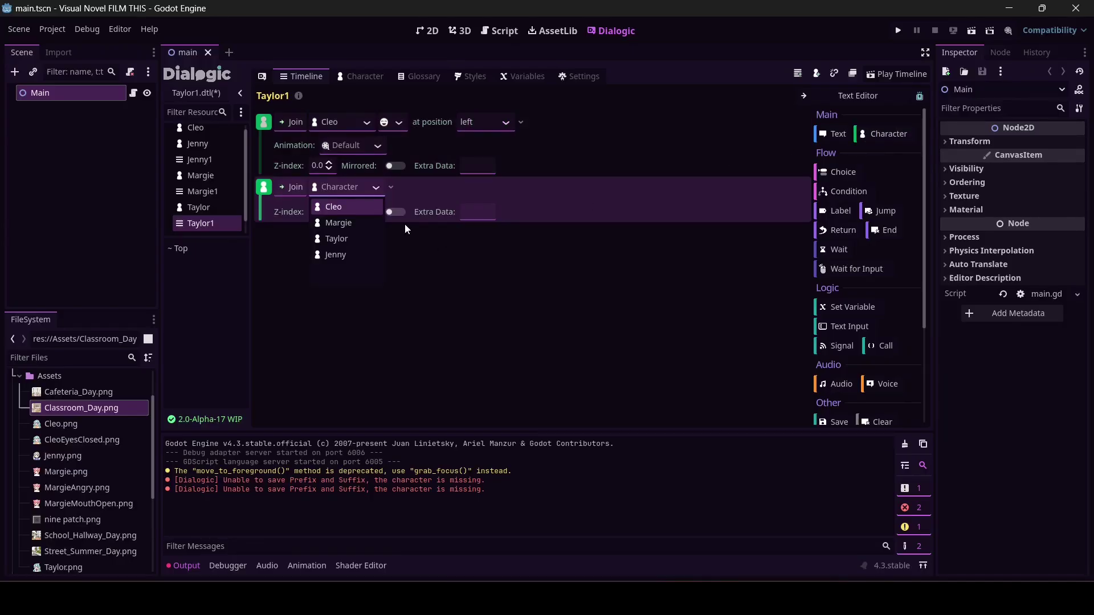
{"action": "left_click", "coordinate": [338, 237]}
{"action": "left_click", "coordinate": [472, 190]}
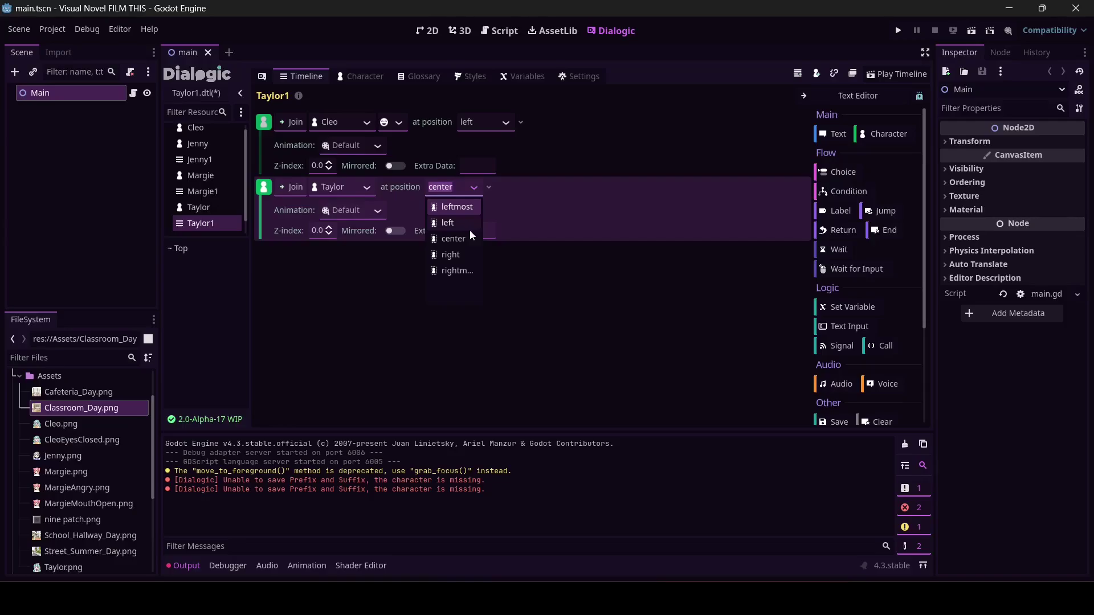
{"action": "left_click", "coordinate": [453, 258]}
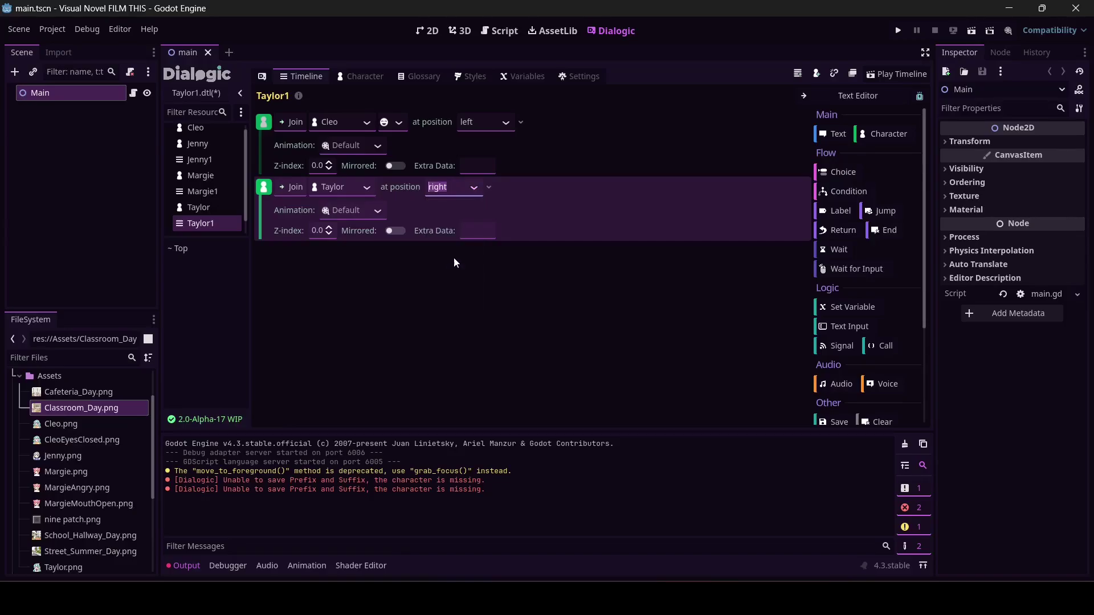
Add a Background event using School_Hallway_Day.png after the joins
{"action": "scroll", "coordinate": [832, 343], "scroll_direction": "down", "scroll_amount": 3}
{"action": "scroll", "coordinate": [833, 345], "scroll_direction": "down", "scroll_amount": 1}
{"action": "left_click", "coordinate": [832, 343]}
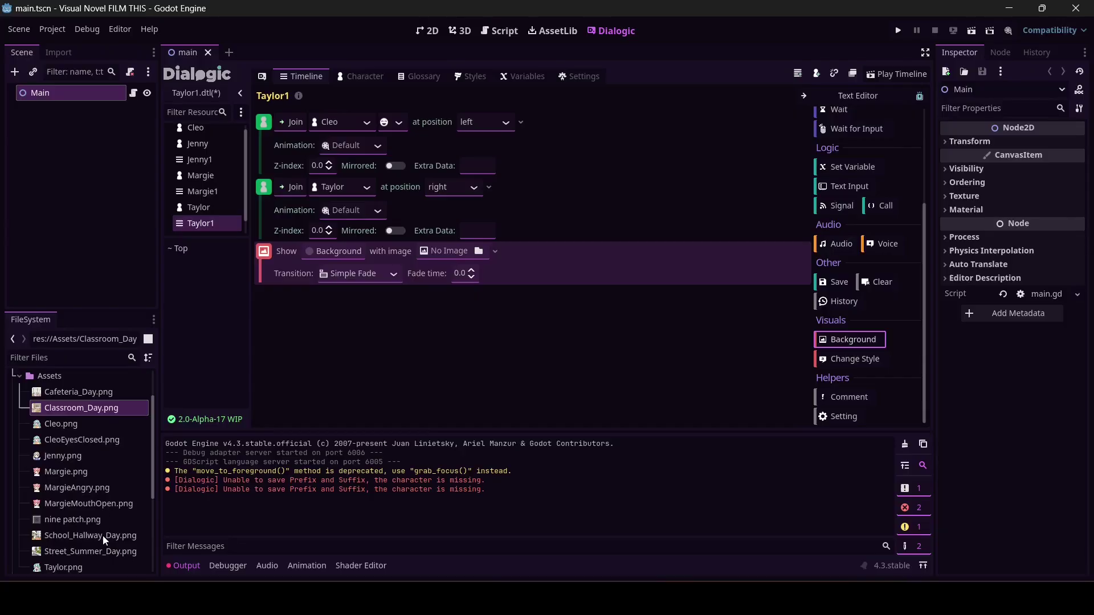
{"action": "left_click_drag", "start_coordinate": [103, 536], "coordinate": [455, 251]}
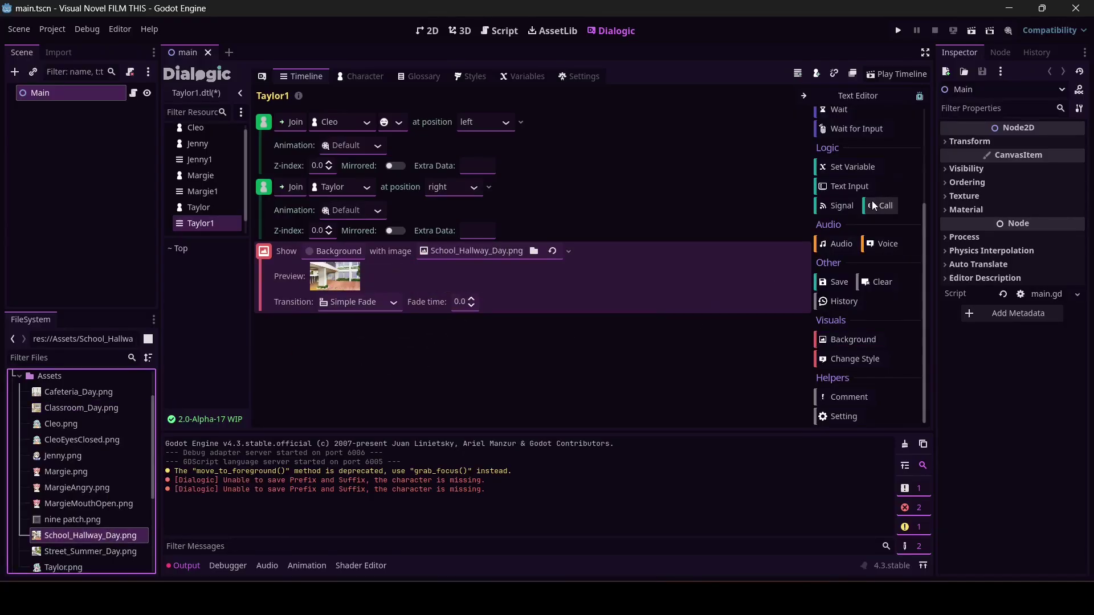
{"action": "scroll", "coordinate": [854, 256], "scroll_direction": "up", "scroll_amount": 3}
Have Taylor say "It's good to see you today!" and save Taylor1
{"action": "left_click", "coordinate": [833, 133]}
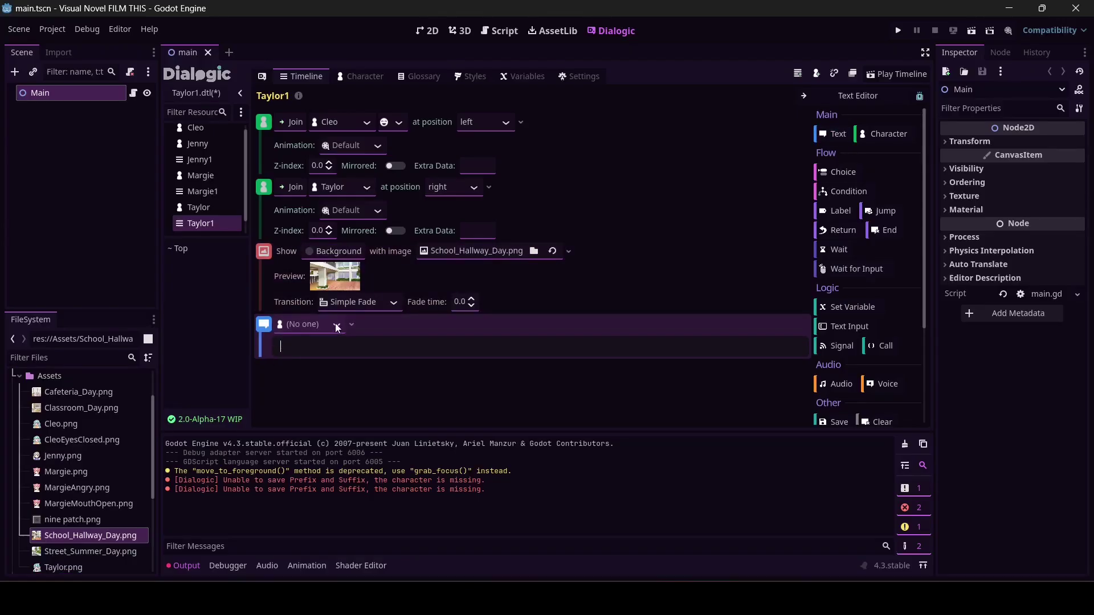
{"action": "left_click", "coordinate": [336, 326]}
{"action": "left_click", "coordinate": [333, 345]}
{"action": "left_click", "coordinate": [333, 345]}
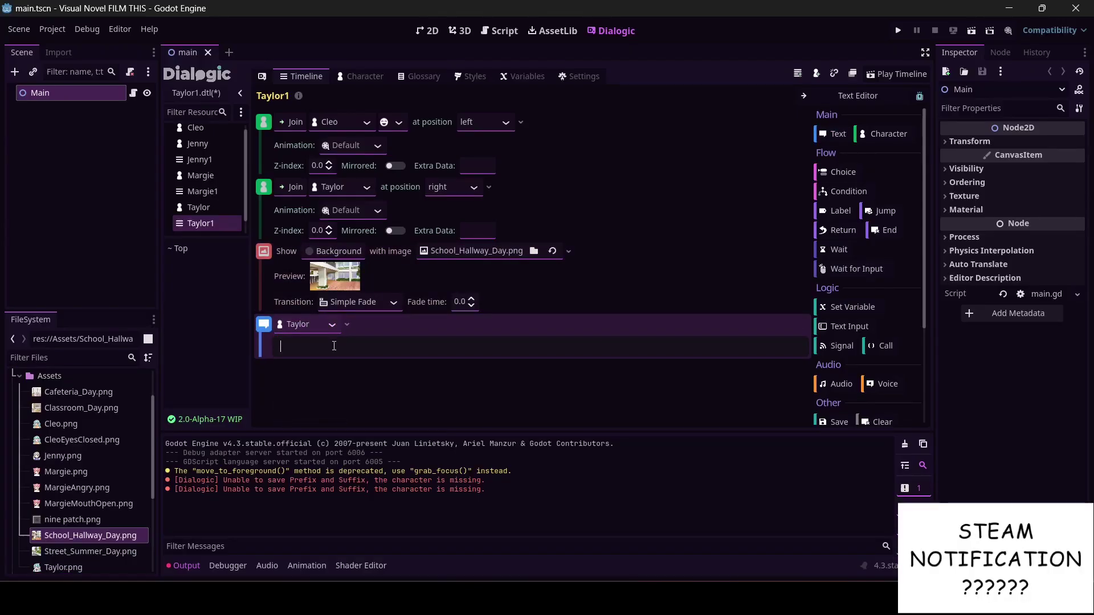
{"action": "type", "text": "It's good to se"}
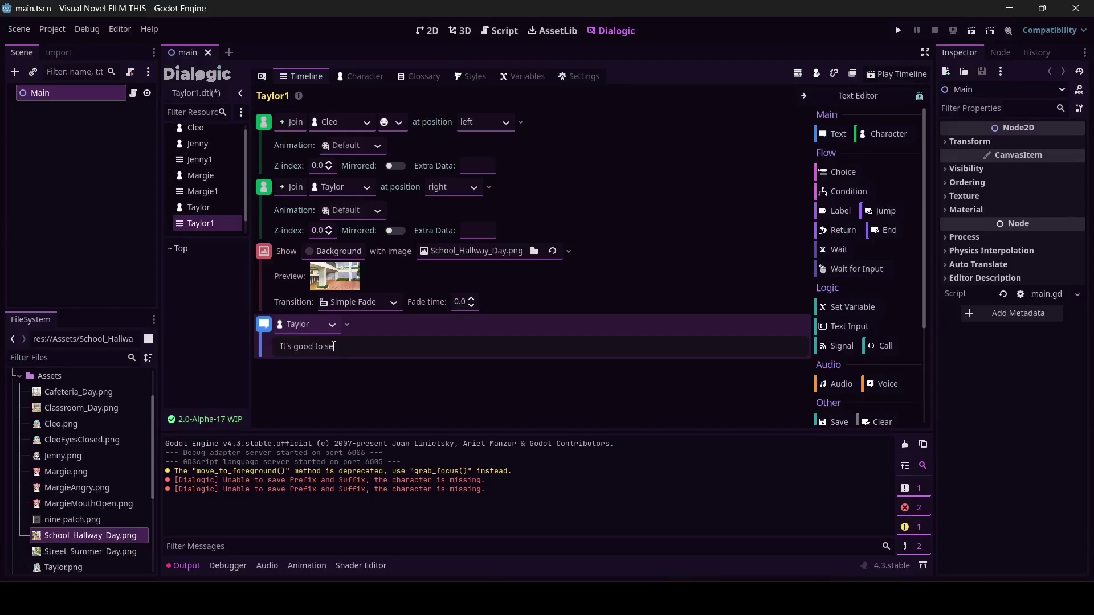
{"action": "type", "text": "e you today!"}
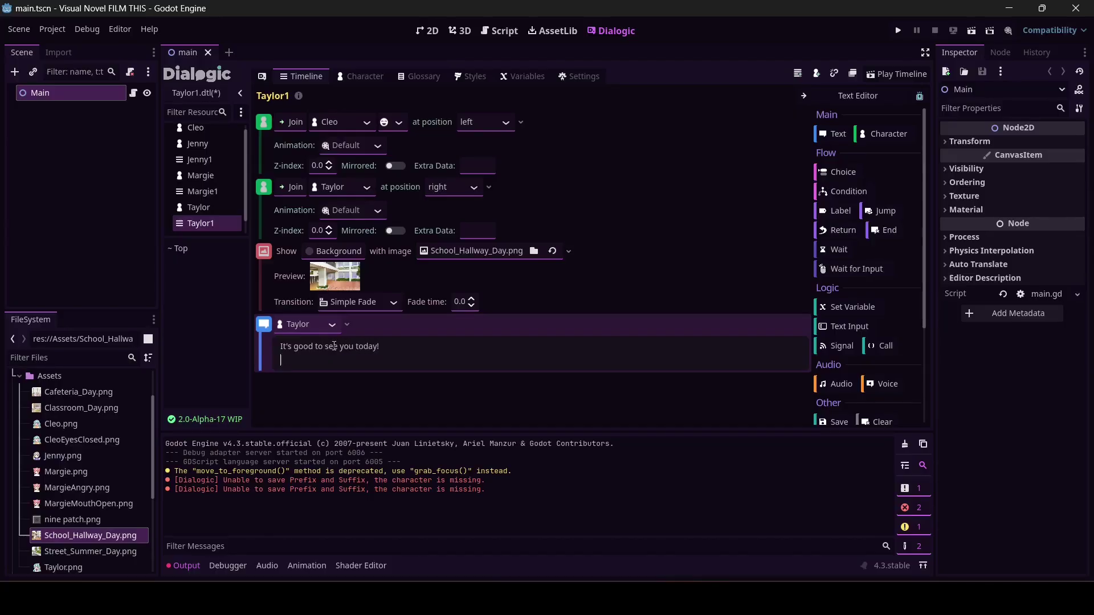
{"action": "key", "text": "ctrl+s"}
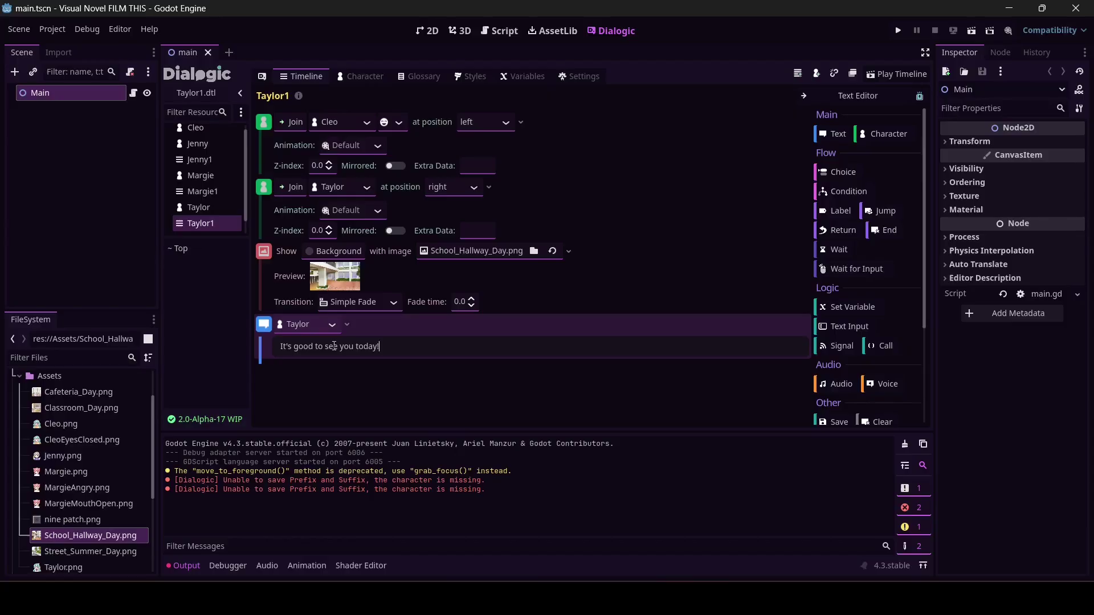
{"action": "key", "text": "alt+Tab"}
Open timeline1 and add a blank Choice event below Cleo's new-school line
{"action": "scroll", "coordinate": [215, 193], "scroll_direction": "up", "scroll_amount": 1}
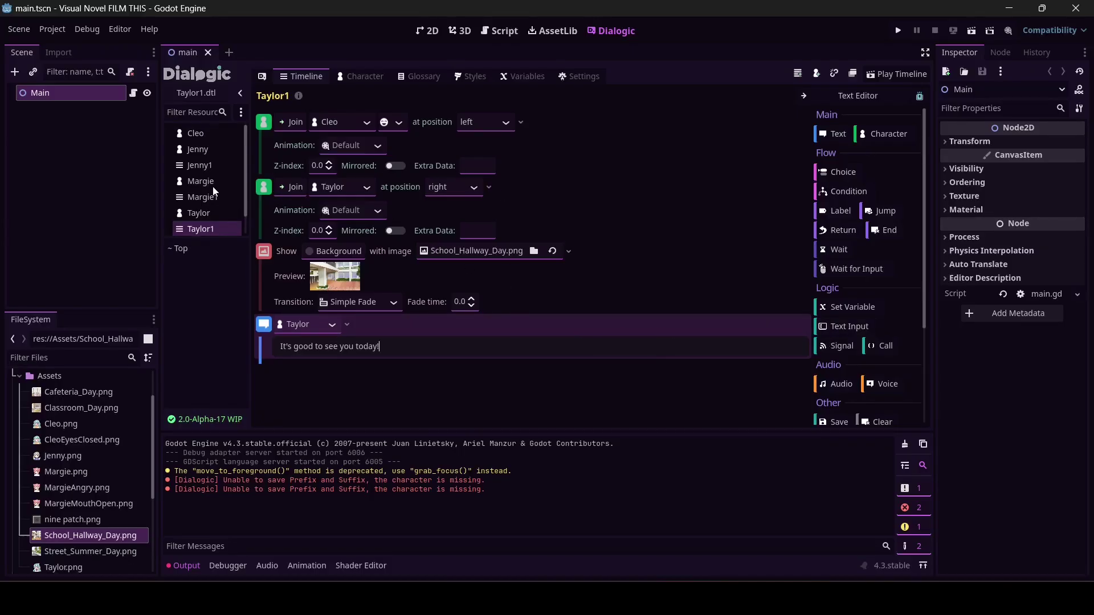
{"action": "scroll", "coordinate": [213, 188], "scroll_direction": "down", "scroll_amount": 1}
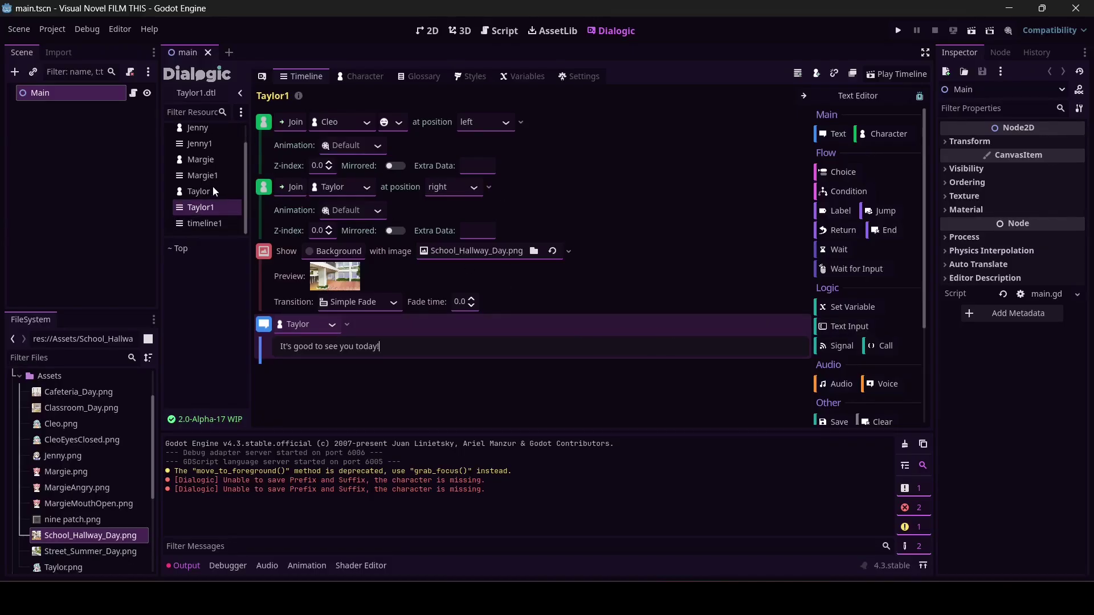
{"action": "left_click", "coordinate": [217, 224]}
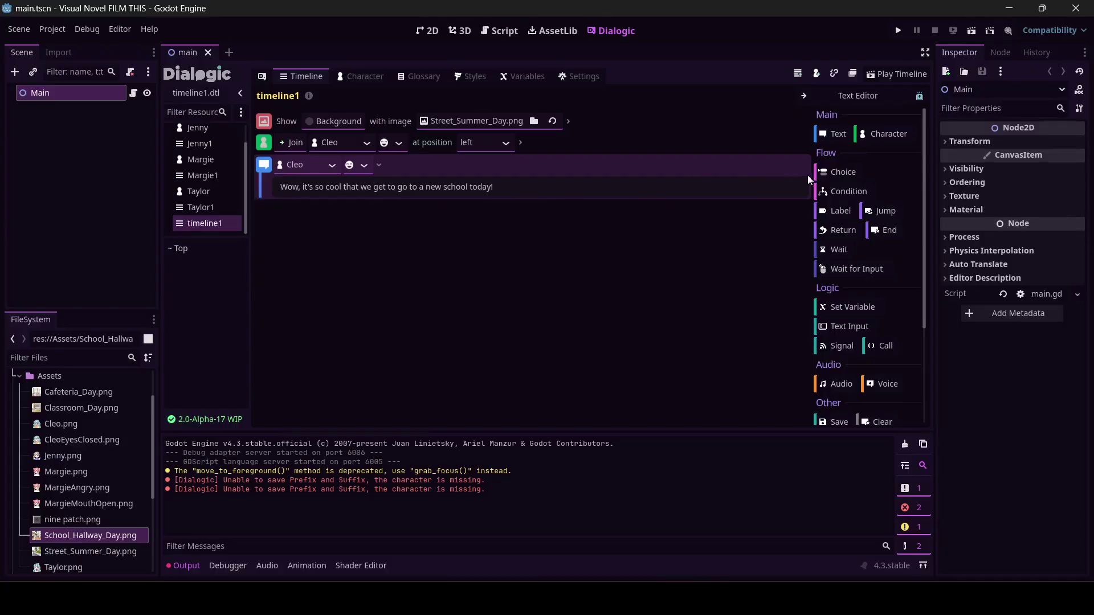
{"action": "left_click", "coordinate": [835, 174]}
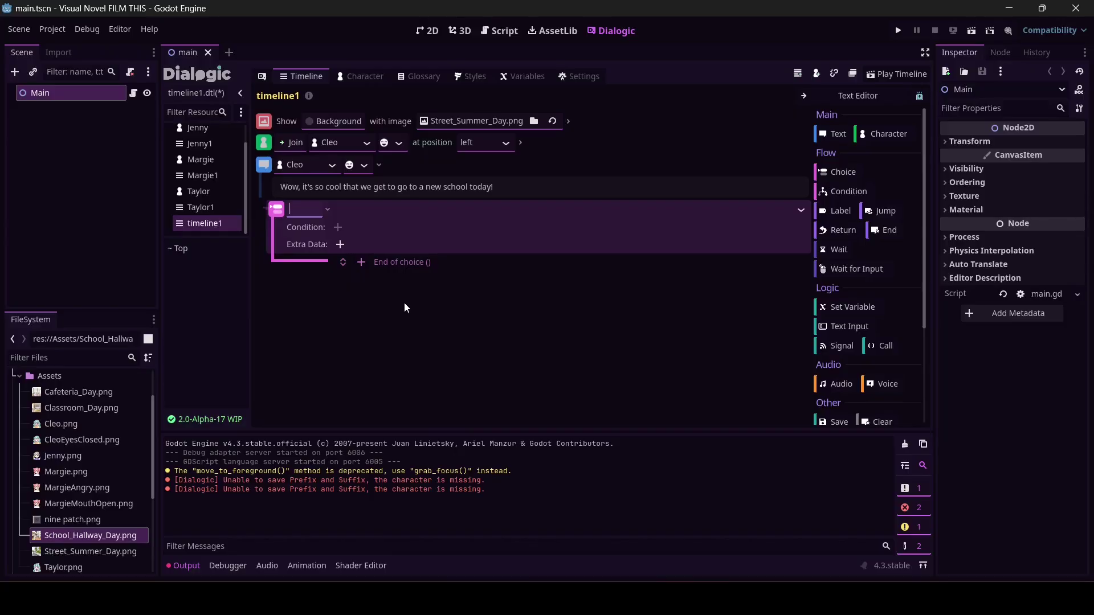
Name the first choice Taylor, then add two more choices named Margie and Jenny
{"action": "type", "text": "Taylor"}
{"action": "left_click_drag", "start_coordinate": [837, 172], "coordinate": [287, 274]}
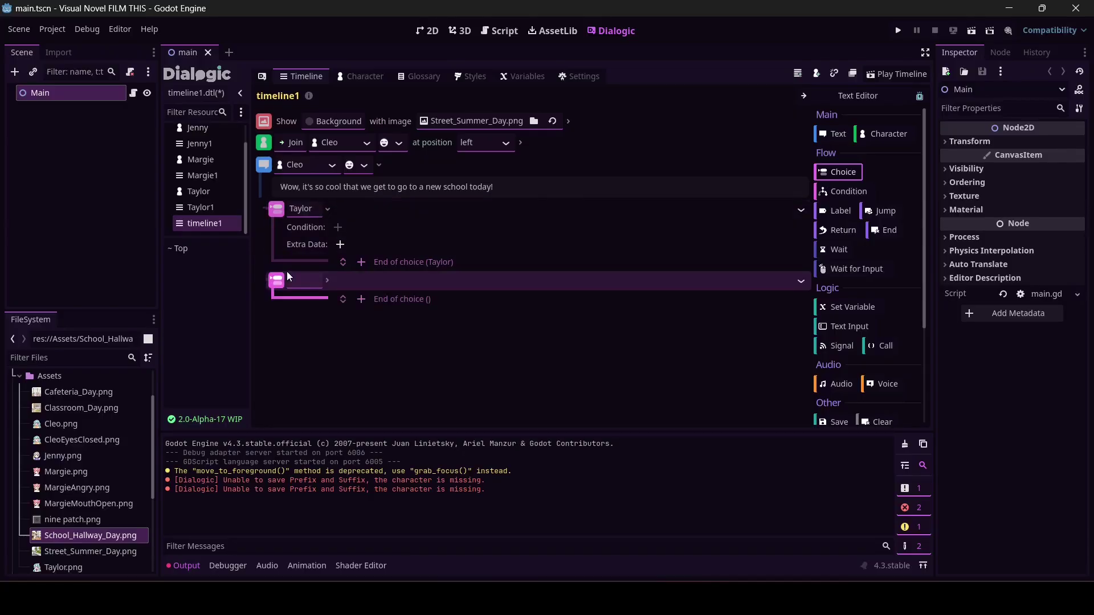
{"action": "left_click", "coordinate": [302, 280]}
{"action": "type", "text": "Margie"}
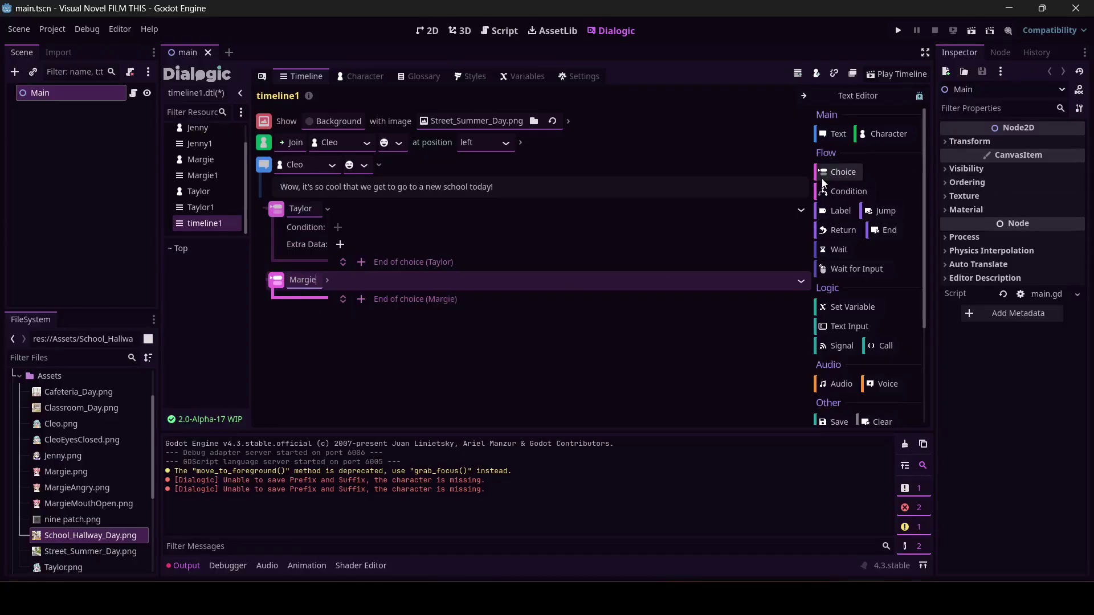
{"action": "left_click_drag", "start_coordinate": [822, 180], "coordinate": [354, 330]}
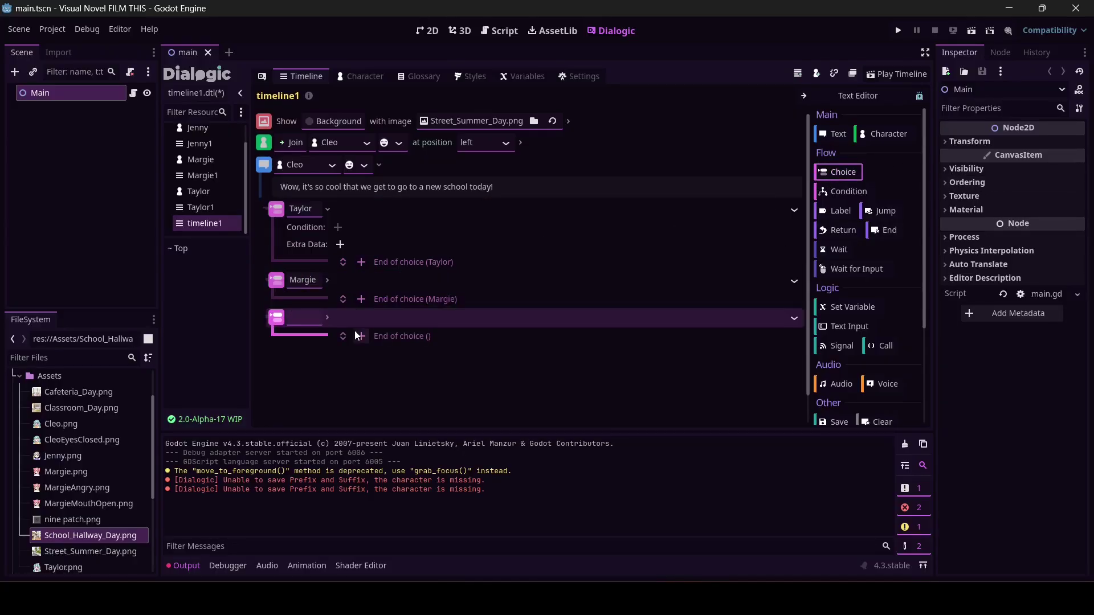
{"action": "left_click", "coordinate": [301, 315]}
{"action": "type", "text": "Jenny"}
Save and playtest timeline1, picking the Jenny option in the test game
{"action": "left_click", "coordinate": [903, 77]}
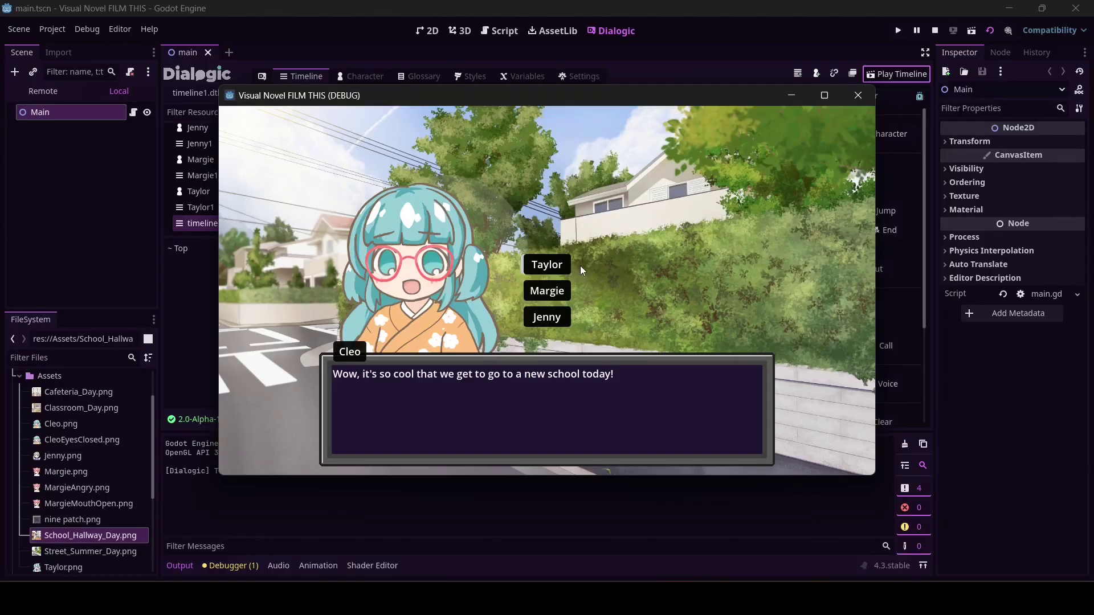
{"action": "left_click", "coordinate": [542, 320]}
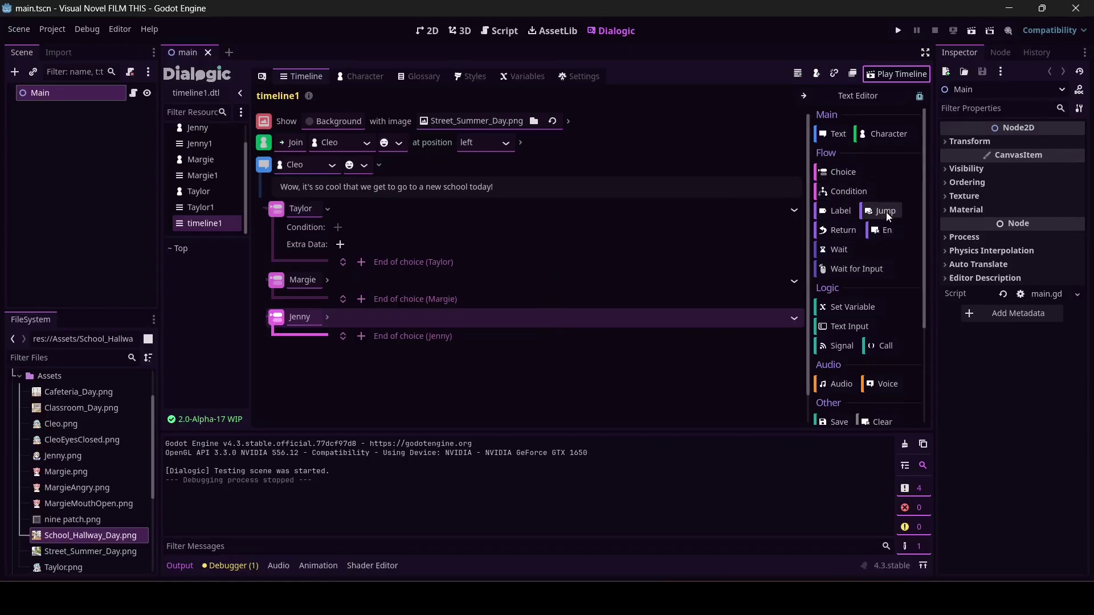
Add a Jump event inside the Taylor choice targeting the Taylor1 timeline
{"action": "left_click_drag", "start_coordinate": [887, 212], "coordinate": [289, 252]}
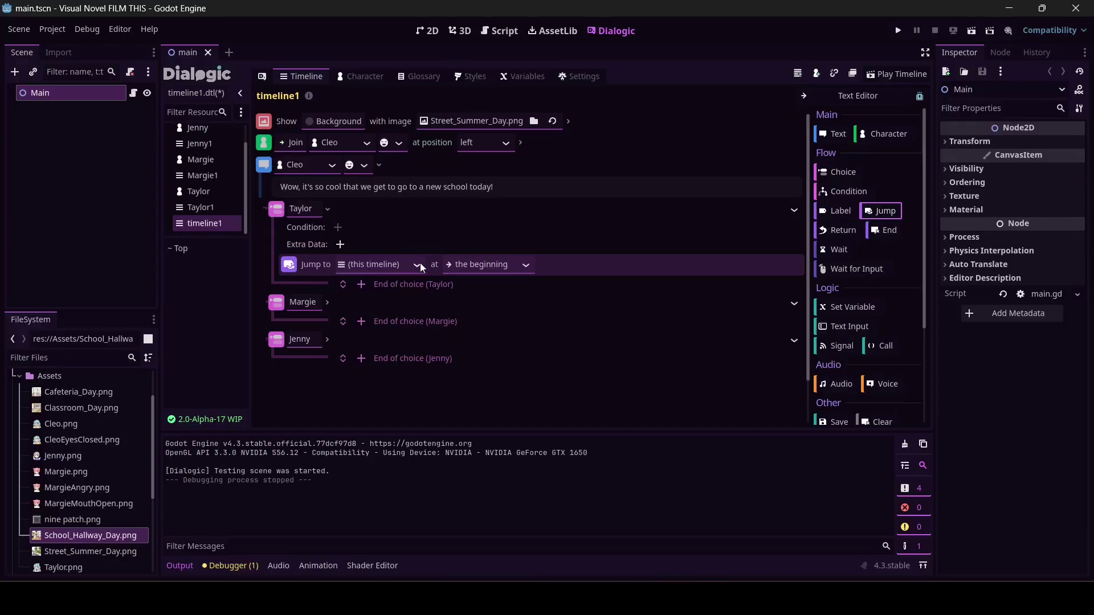
{"action": "left_click", "coordinate": [401, 267]}
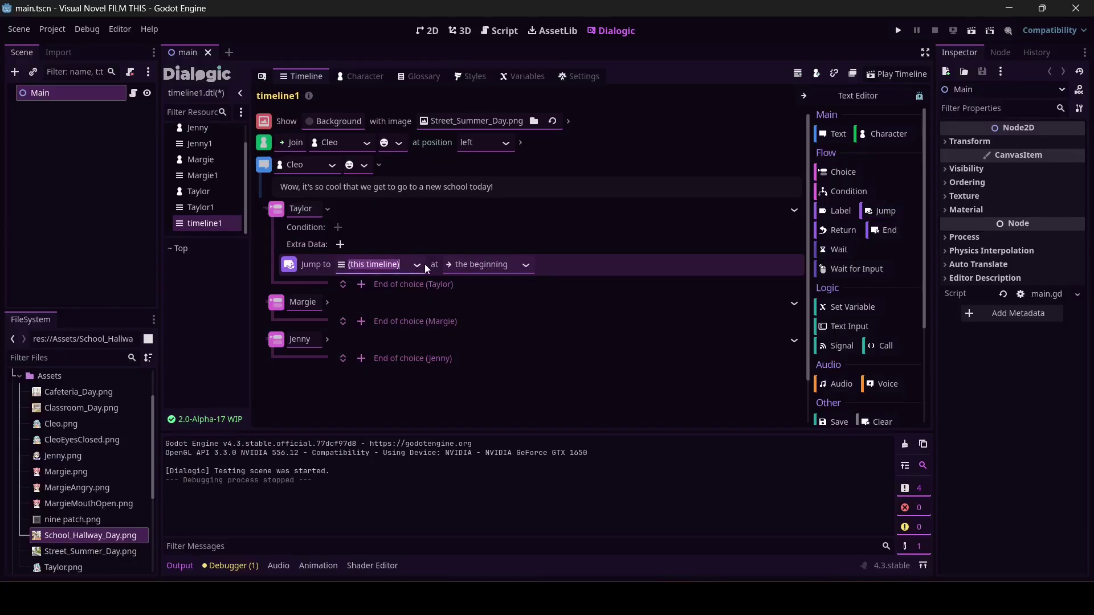
{"action": "left_click", "coordinate": [417, 263]}
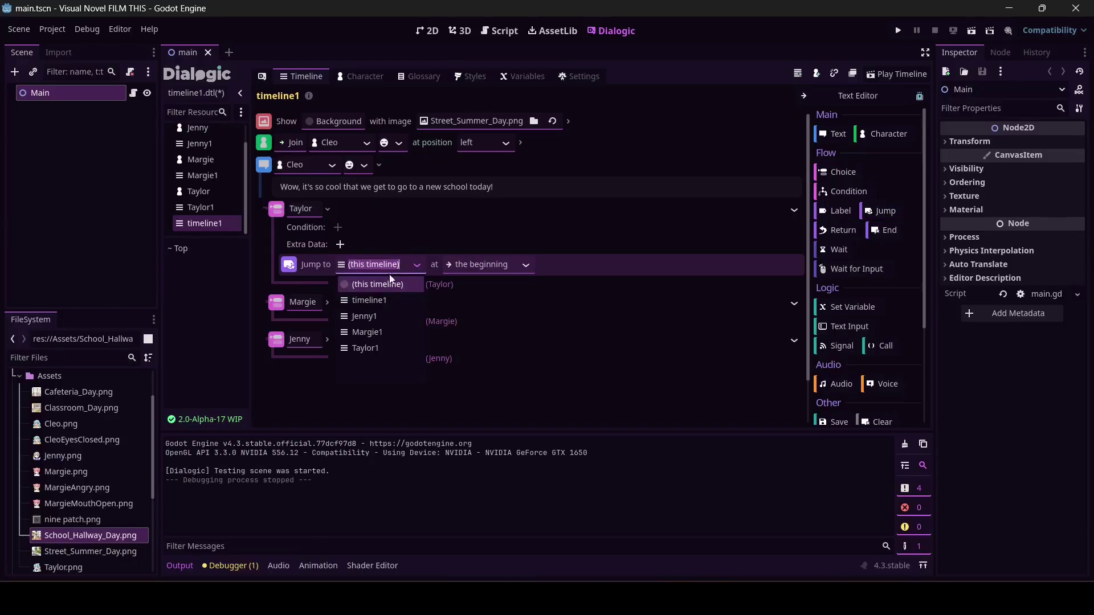
{"action": "left_click", "coordinate": [364, 348]}
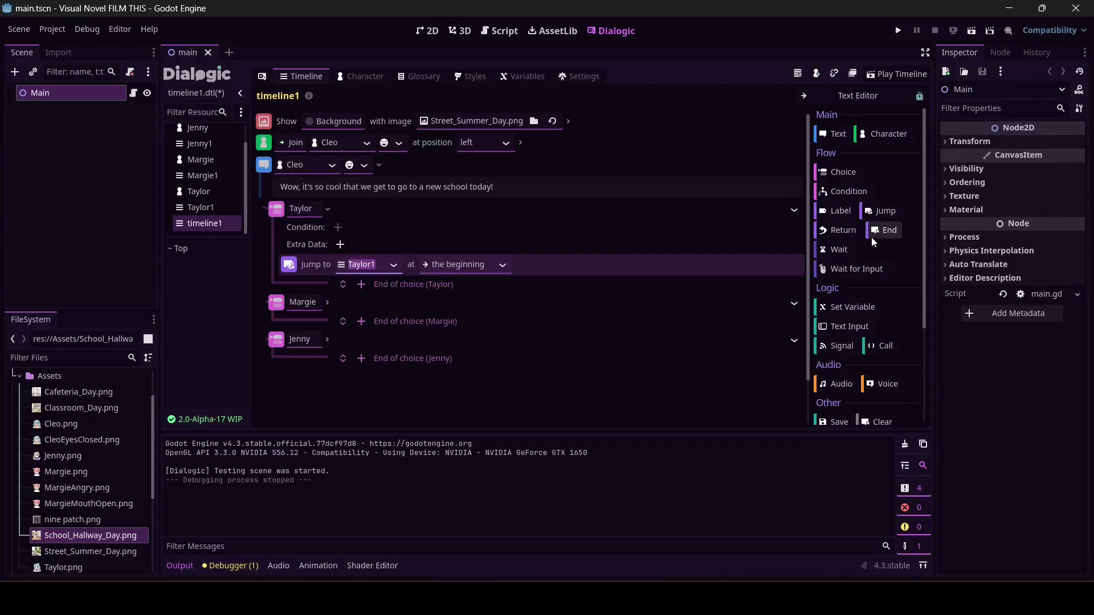
Make the Margie and Jenny choices jump to Margie1 and Jenny1, then playtest timeline1
{"action": "left_click_drag", "start_coordinate": [896, 210], "coordinate": [312, 314]}
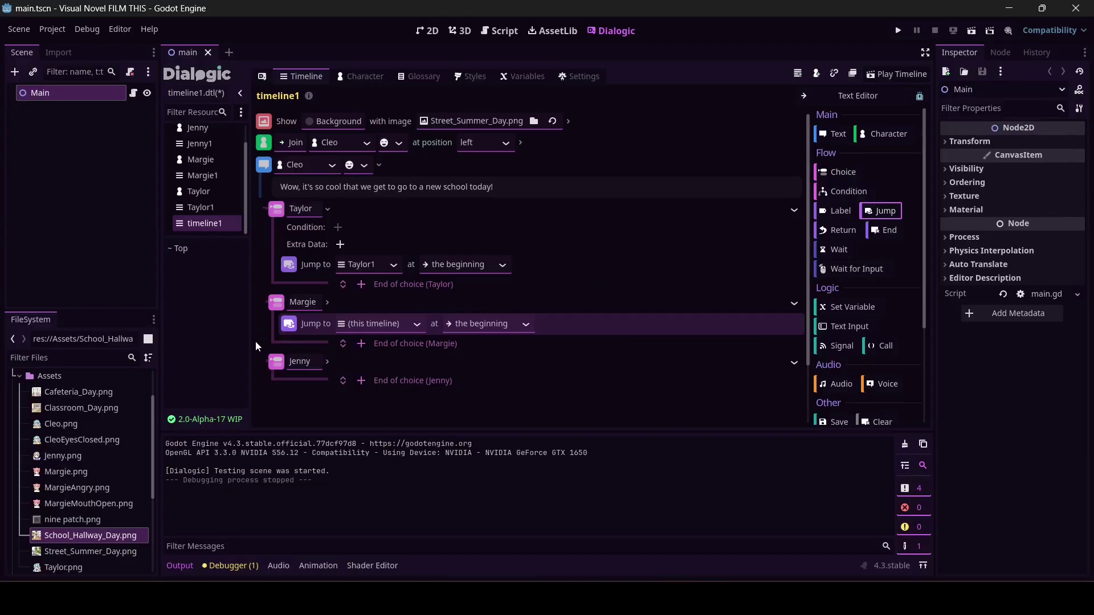
{"action": "left_click", "coordinate": [416, 324]}
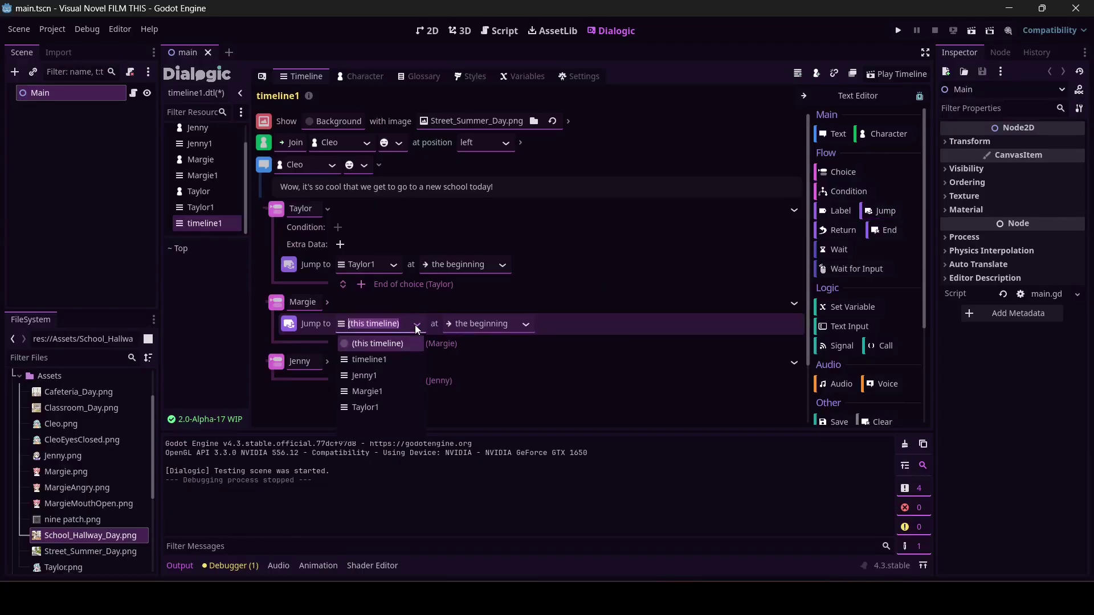
{"action": "left_click", "coordinate": [378, 391]}
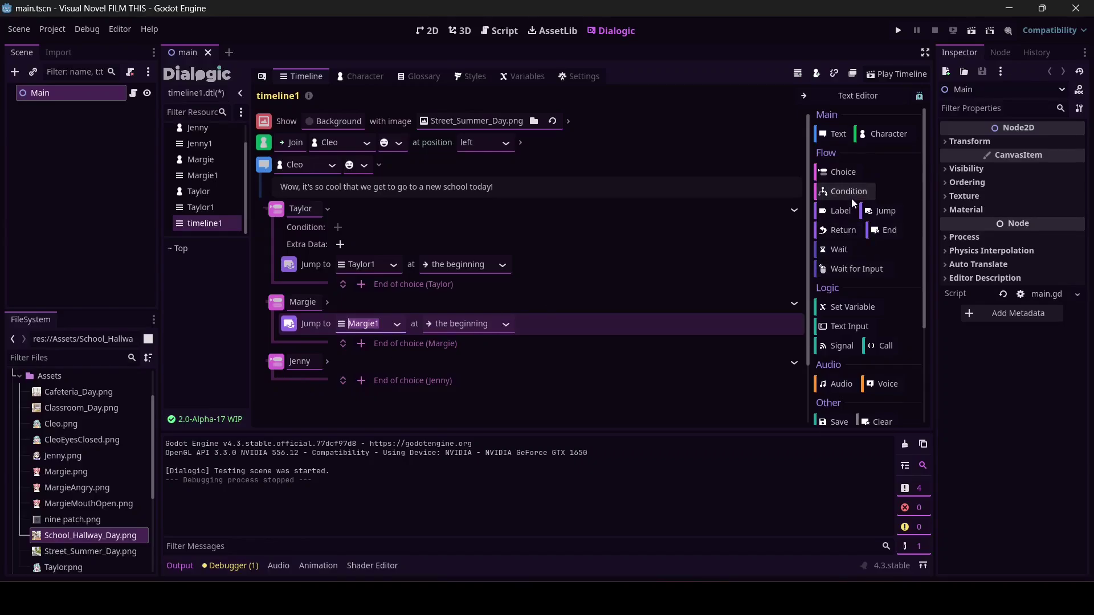
{"action": "left_click_drag", "start_coordinate": [878, 215], "coordinate": [327, 371]}
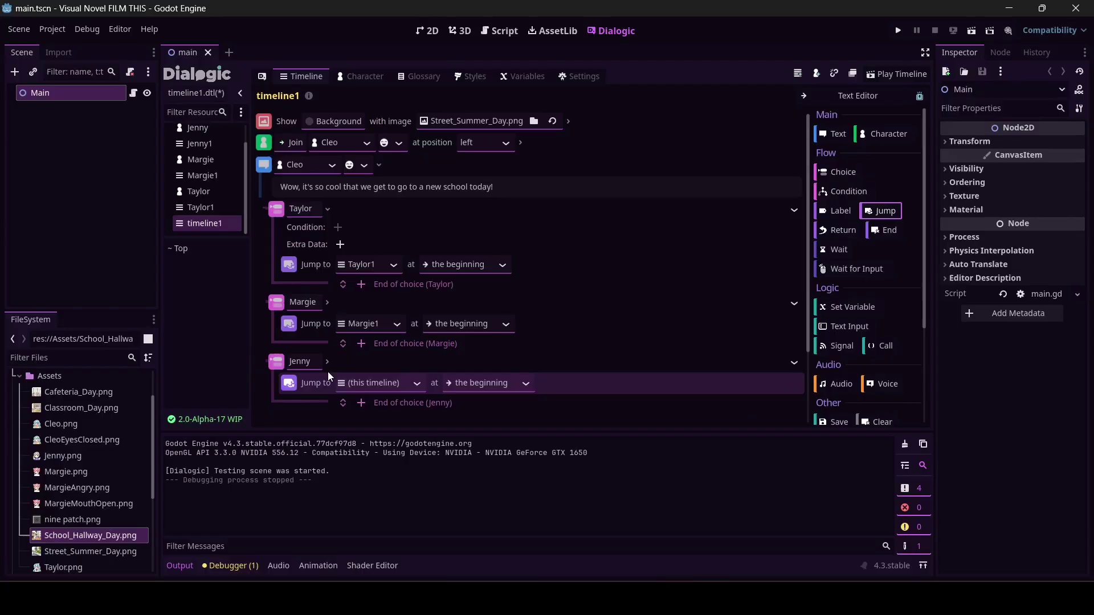
{"action": "left_click", "coordinate": [416, 383]}
{"action": "left_click", "coordinate": [396, 441]}
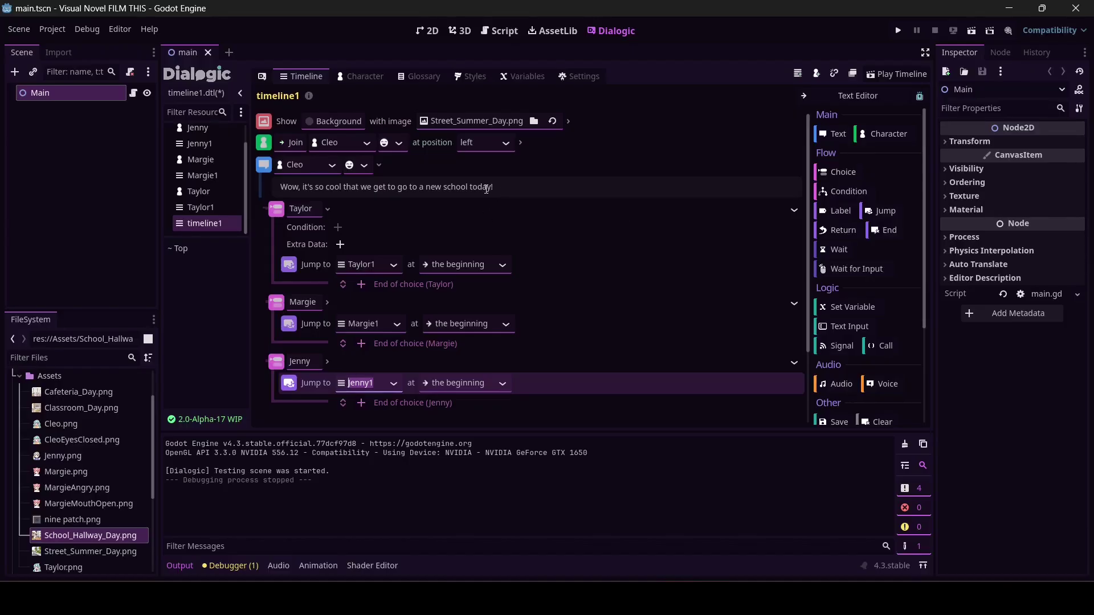
{"action": "left_click", "coordinate": [903, 75]}
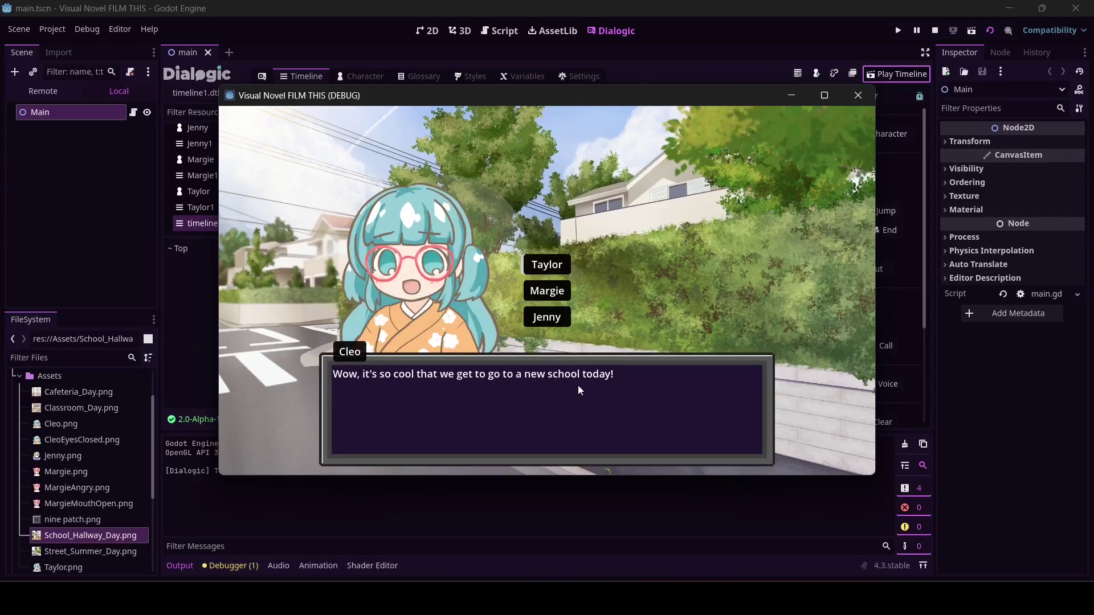
Across three playtests, pick Taylor, Margie, then Jenny, advancing past each friend's greeting
{"action": "left_click", "coordinate": [546, 261]}
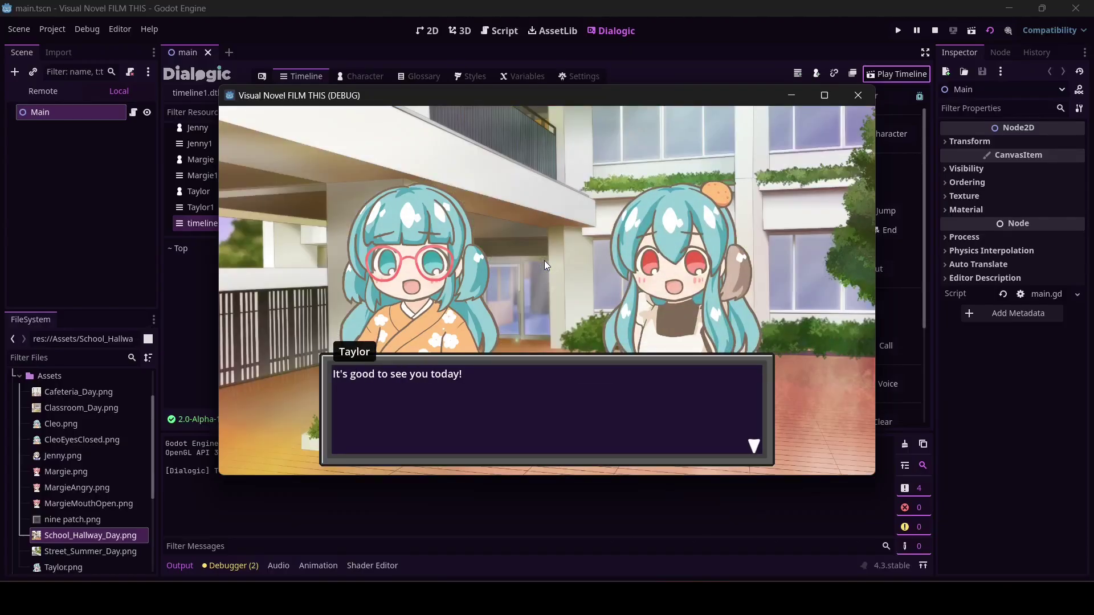
{"action": "left_click", "coordinate": [544, 263]}
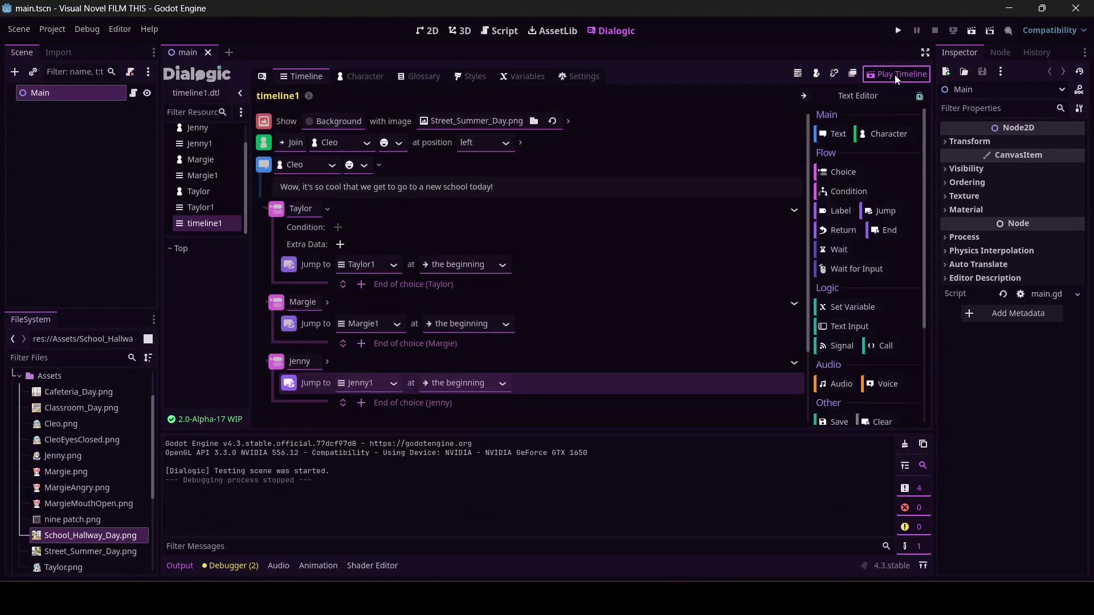
{"action": "left_click", "coordinate": [895, 74]}
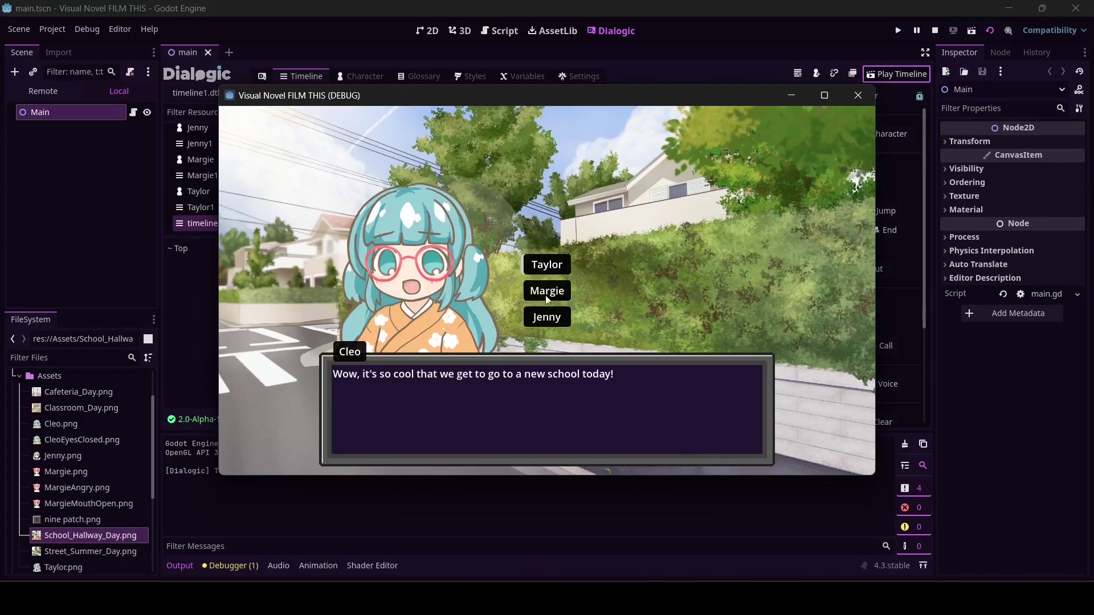
{"action": "left_click", "coordinate": [544, 287]}
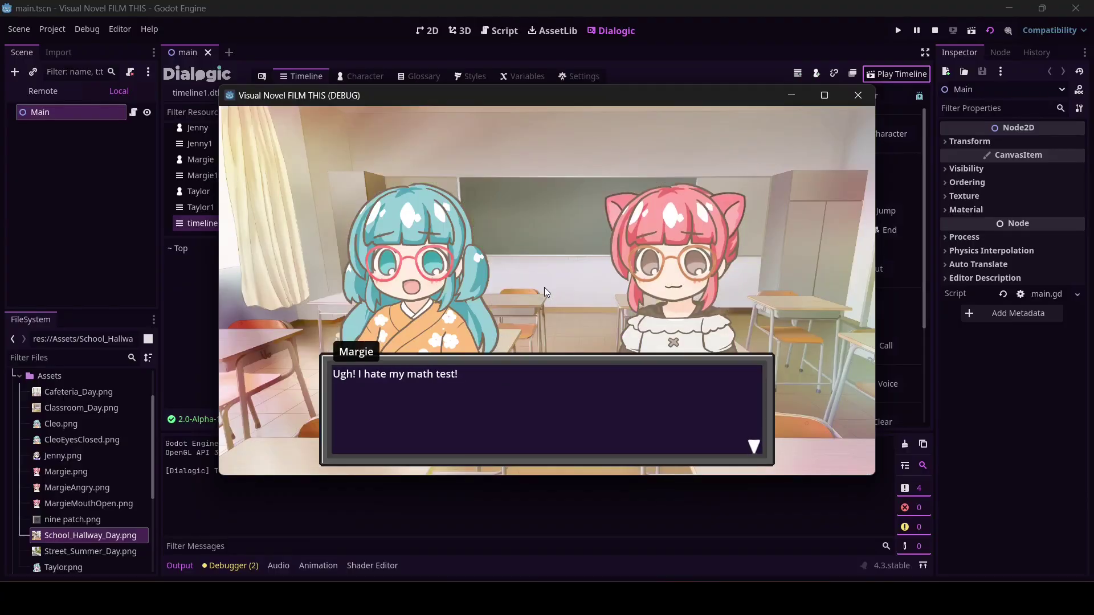
{"action": "left_click", "coordinate": [545, 287]}
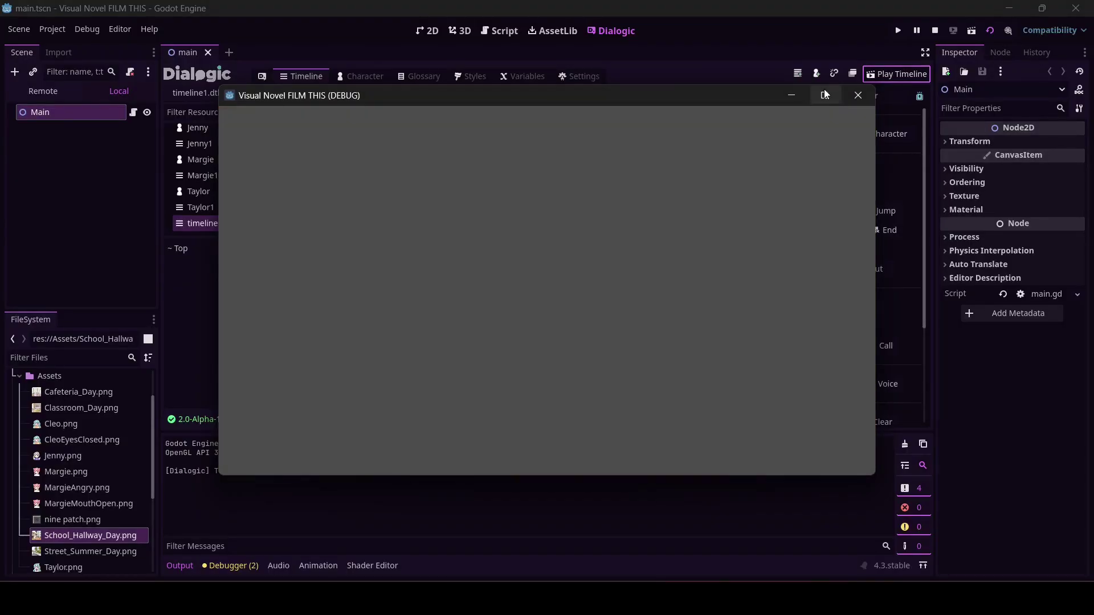
{"action": "left_click", "coordinate": [879, 76]}
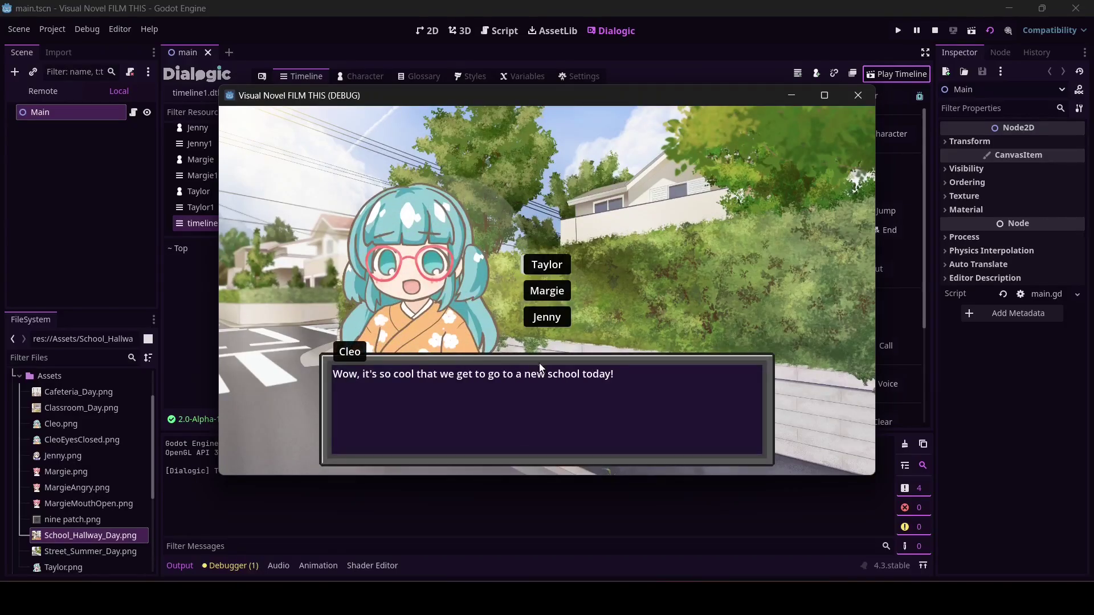
{"action": "left_click", "coordinate": [547, 314]}
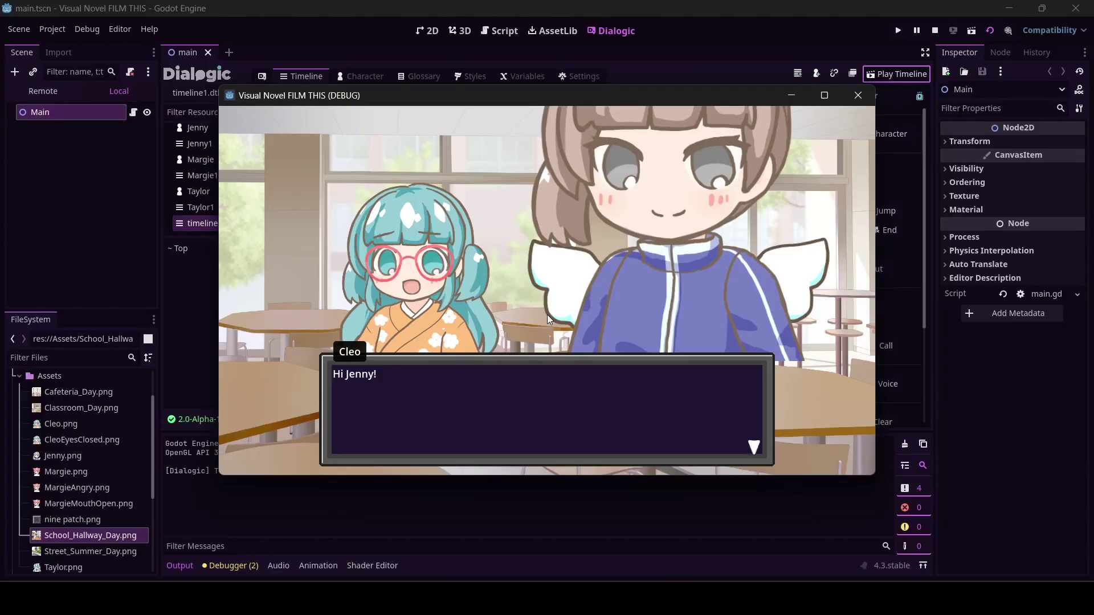
{"action": "left_click", "coordinate": [546, 314]}
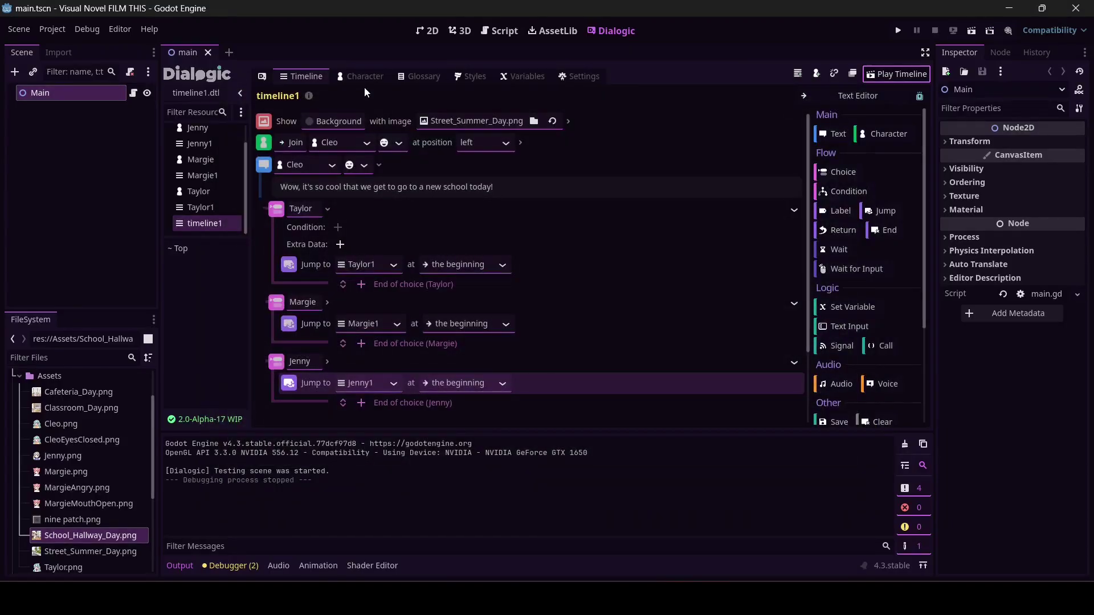
Set Jenny's main portrait scale to 50 in her character settings and save
{"action": "left_click", "coordinate": [365, 77]}
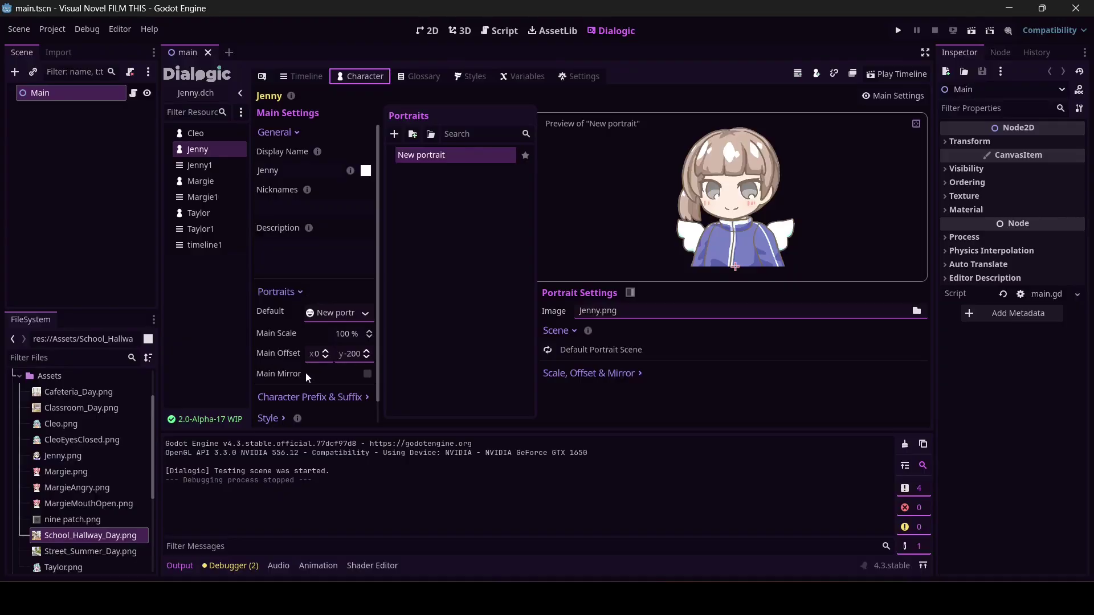
{"action": "left_click", "coordinate": [347, 334]}
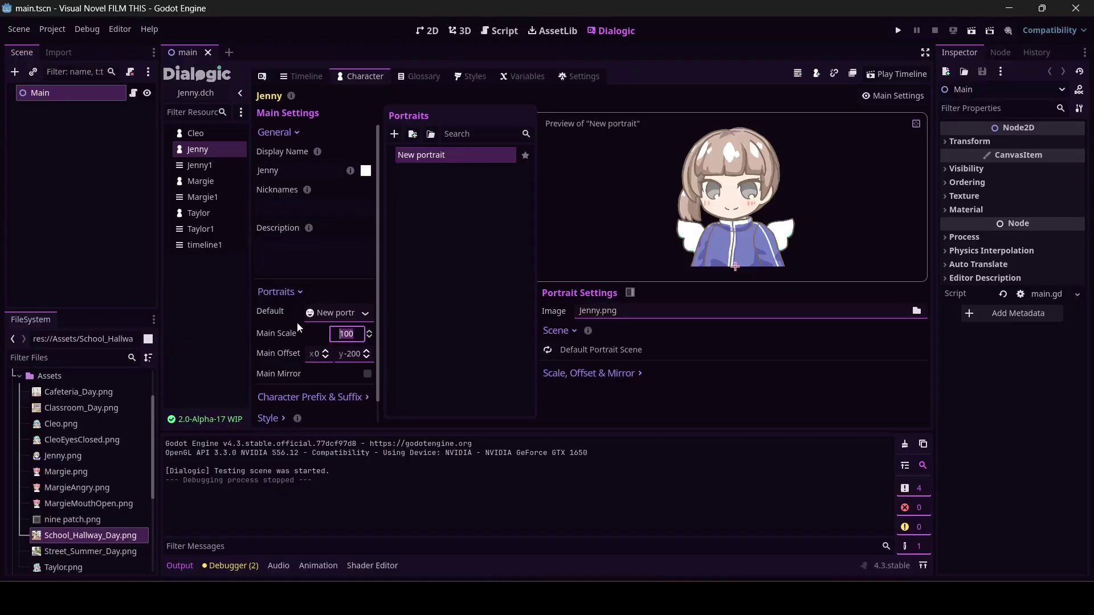
{"action": "type", "text": "50"}
{"action": "key", "text": "Return"}
{"action": "key", "text": "ctrl+s"}
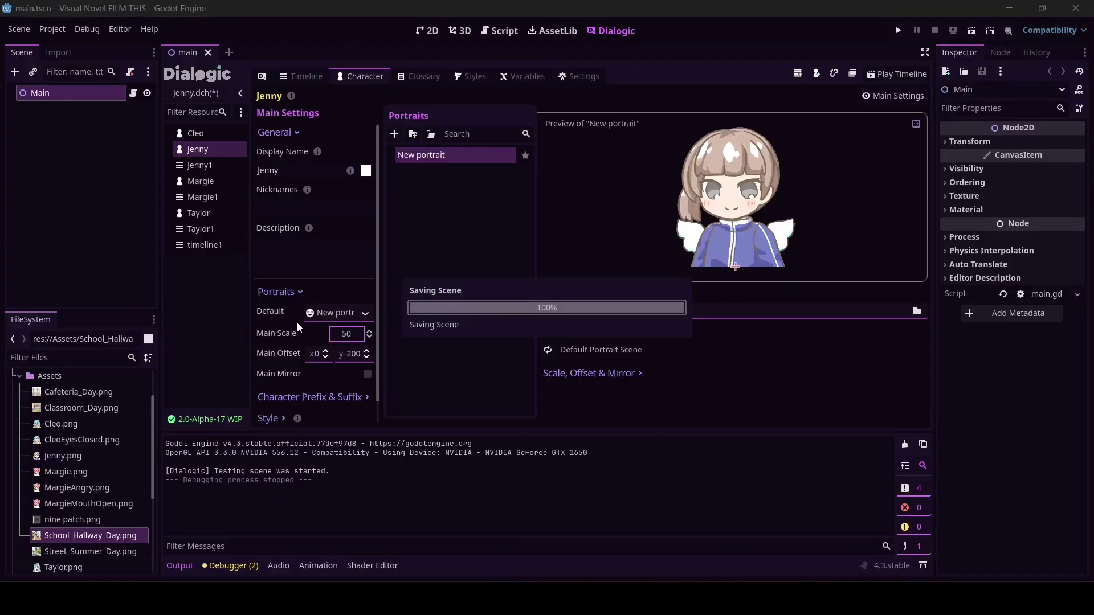
Playtest timeline1, choose Jenny, and advance past the 'Hi Jenny!' line
{"action": "left_click", "coordinate": [891, 76]}
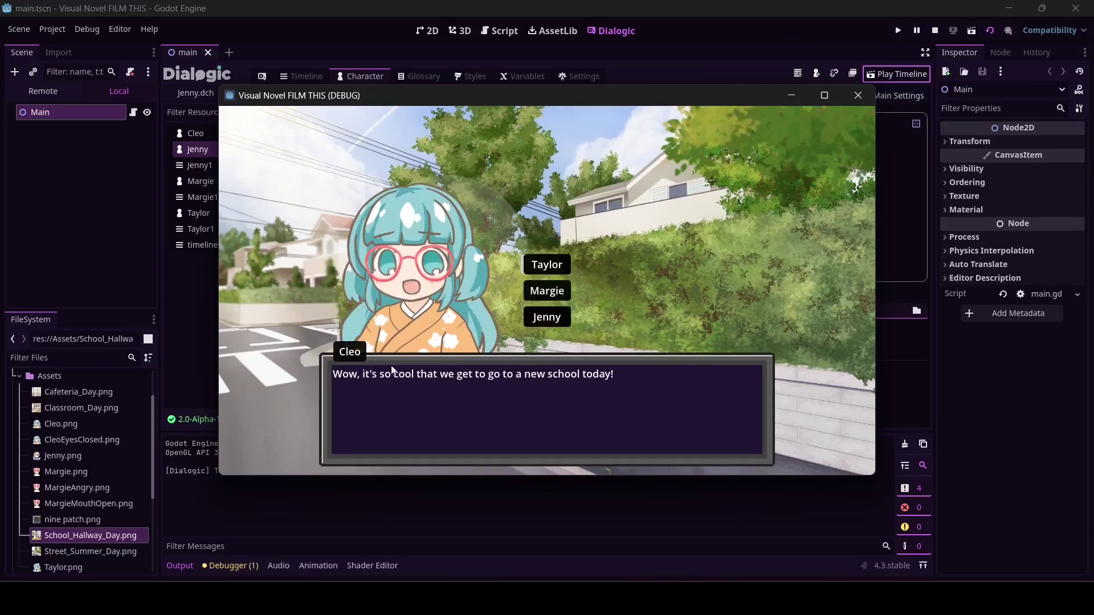
{"action": "left_click", "coordinate": [548, 318]}
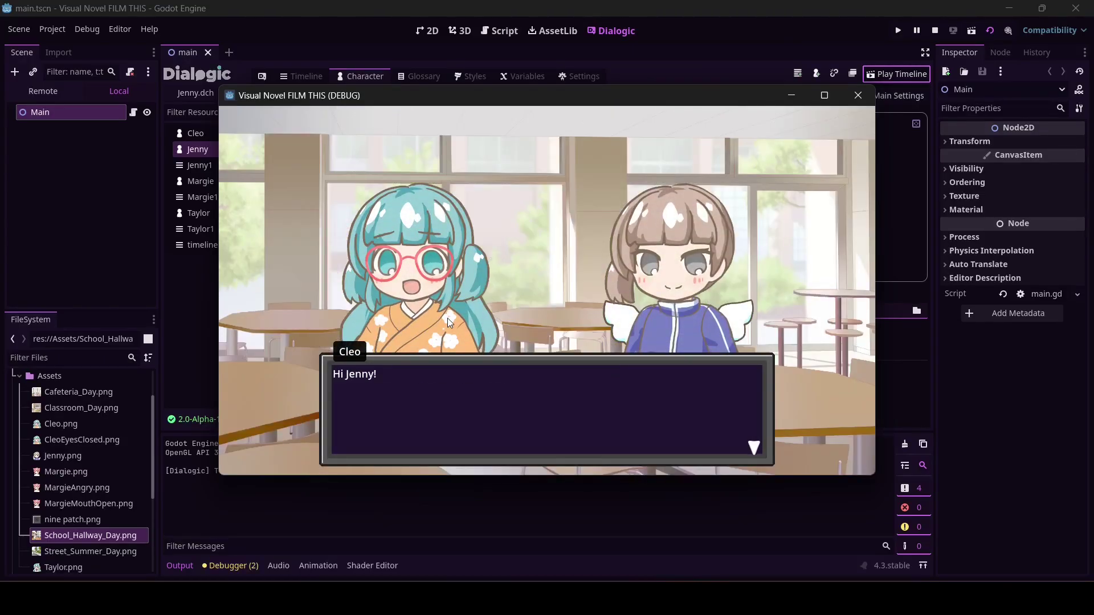
{"action": "left_click", "coordinate": [737, 290]}
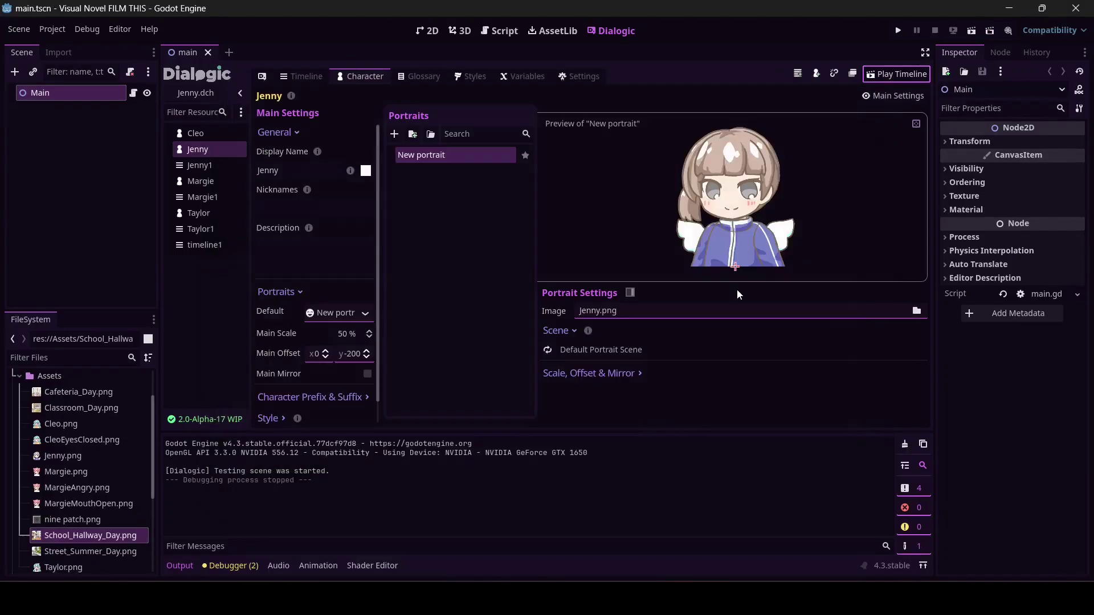
Return to the Dialogic Timeline tab showing timeline1
{"action": "left_click", "coordinate": [313, 78]}
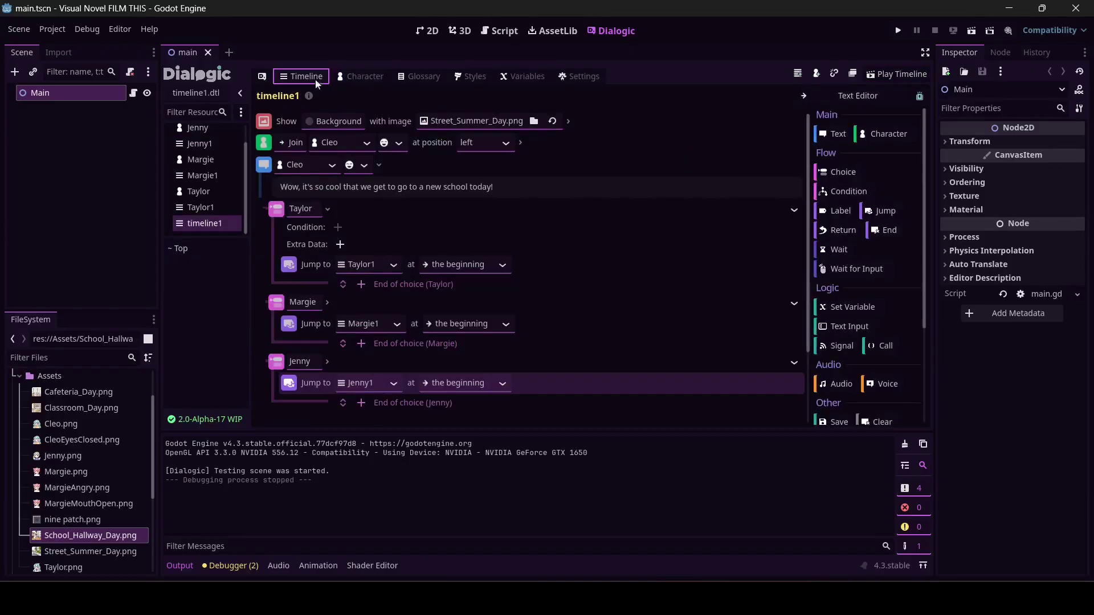